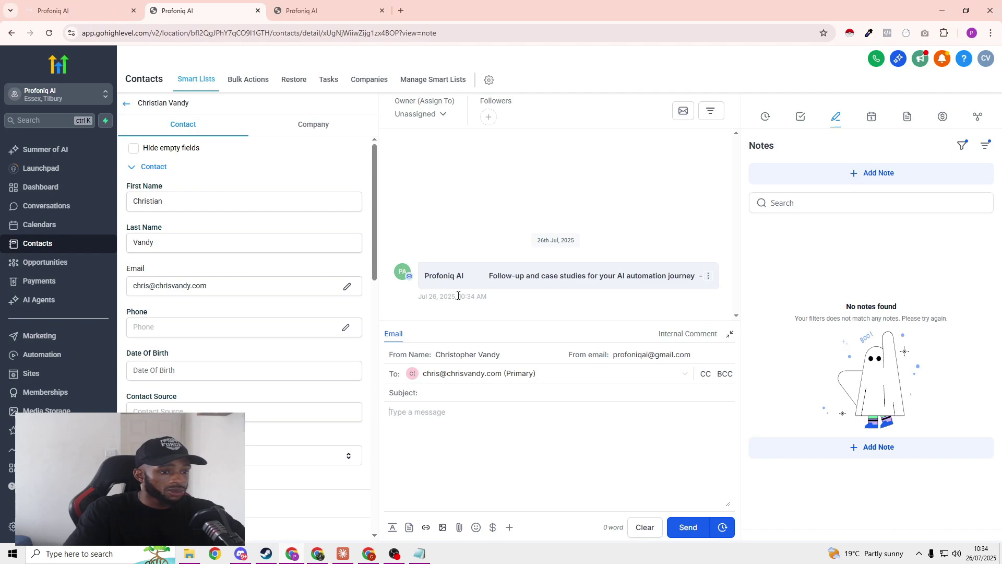
Step: Expand the sent follow-up email in the contact's conversation and scroll through its full message
{"action": "left_click", "coordinate": [557, 282]}
{"action": "scroll", "coordinate": [570, 244], "scroll_direction": "down", "scroll_amount": 5}
{"action": "scroll", "coordinate": [570, 244], "scroll_direction": "up", "scroll_amount": 3}
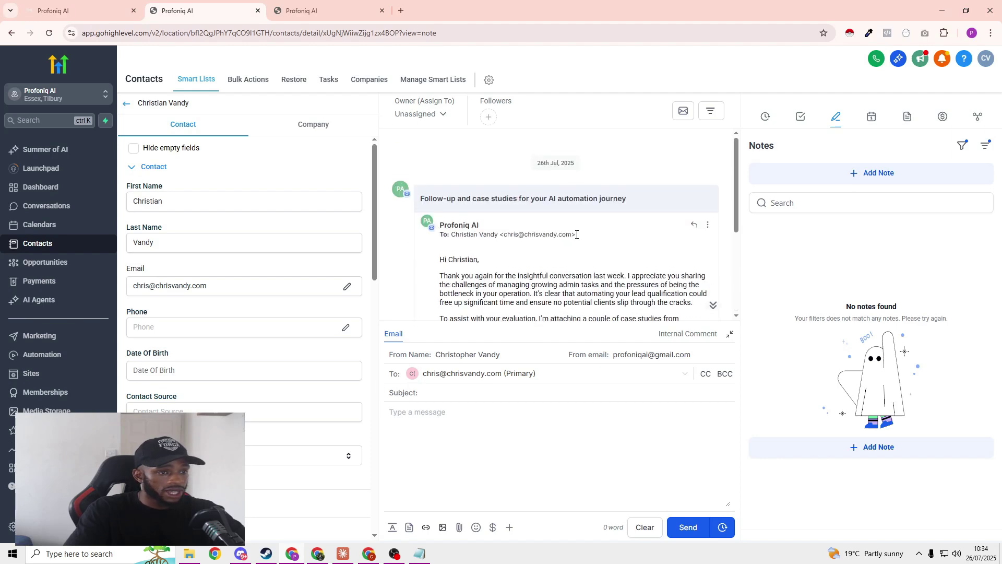
{"action": "scroll", "coordinate": [580, 237], "scroll_direction": "down", "scroll_amount": 2}
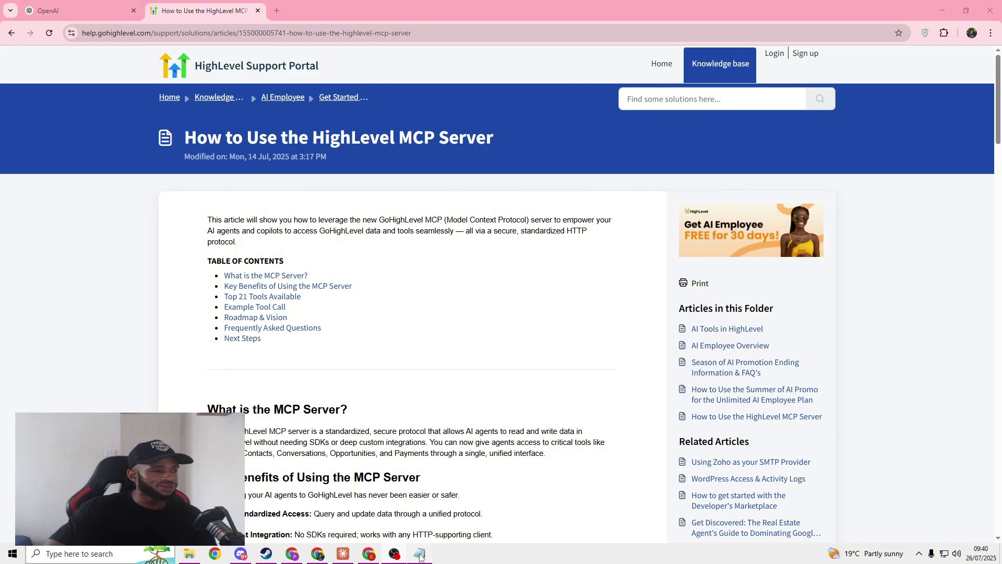
Step: Check the Notepad list of what's needed, then bring up the OpenAI homepage tab
{"action": "left_click", "coordinate": [420, 555]}
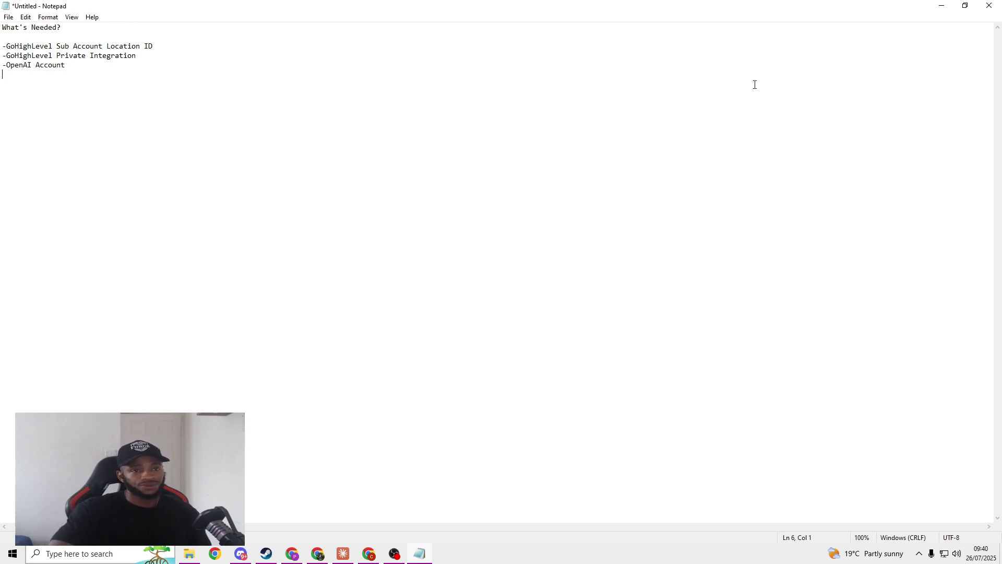
{"action": "left_click", "coordinate": [941, 6]}
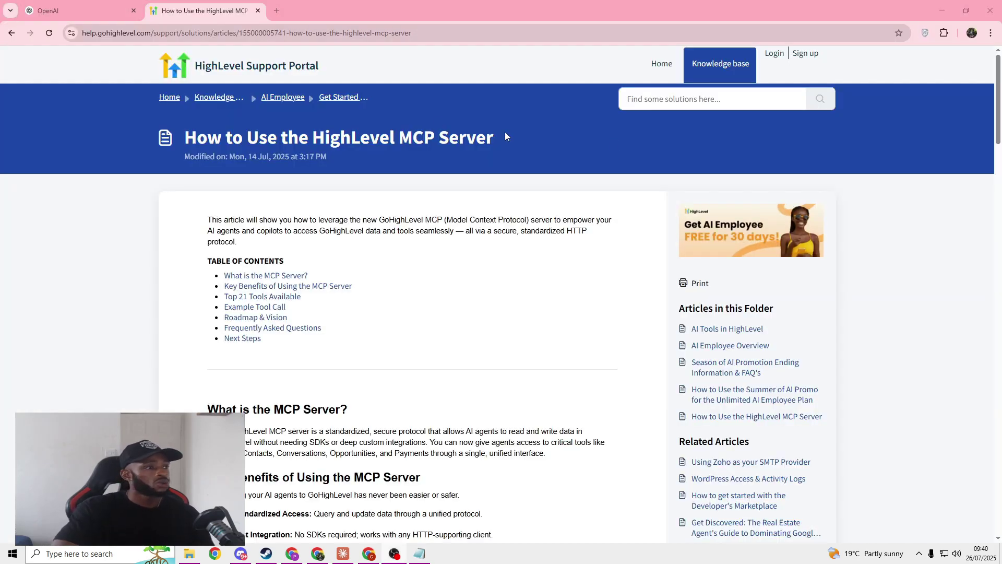
{"action": "left_click", "coordinate": [121, 13]}
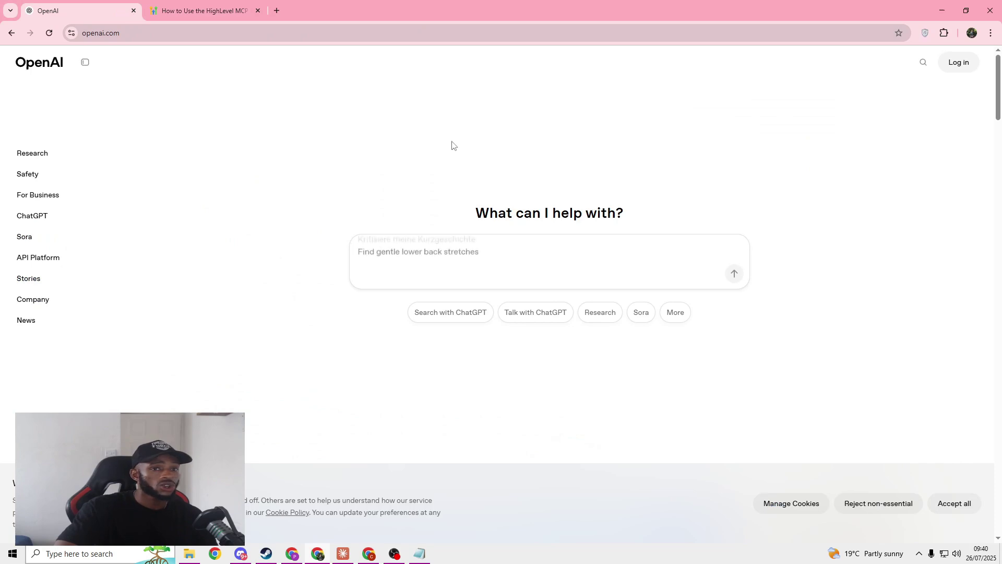
Step: Sign in to the OpenAI API Platform and create a new chat prompt from the dashboard
{"action": "left_click", "coordinate": [958, 62]}
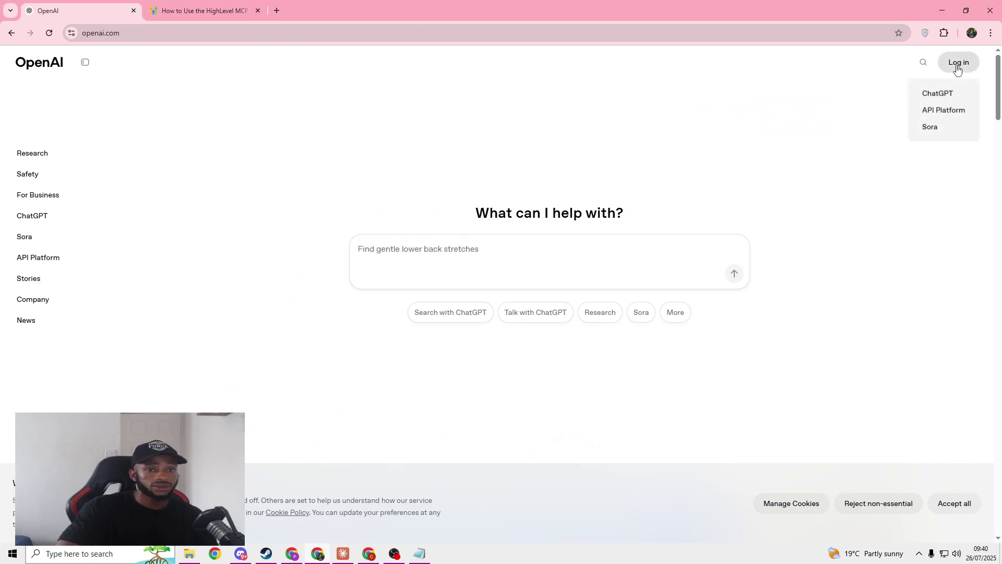
{"action": "left_click", "coordinate": [948, 112]}
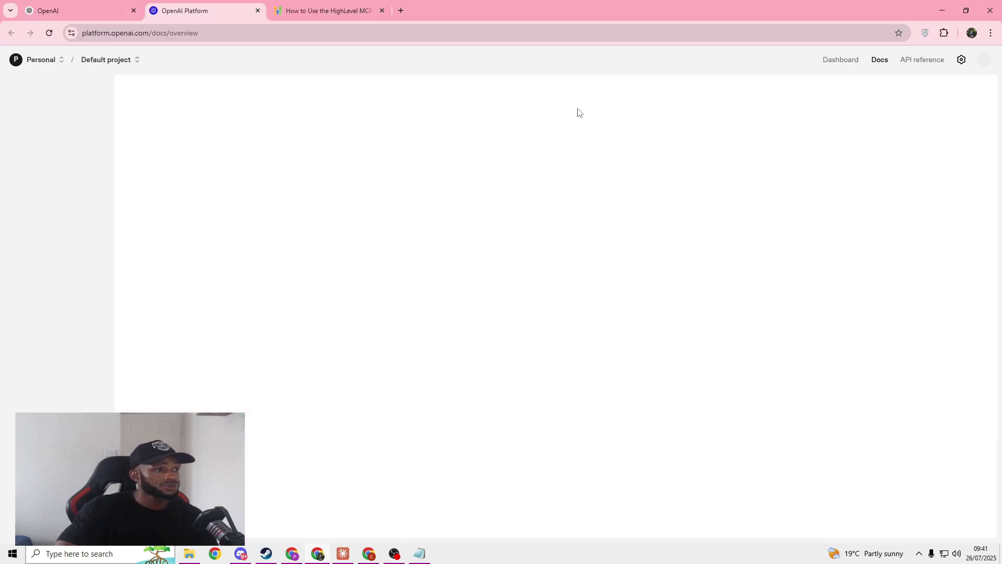
{"action": "left_click", "coordinate": [839, 60]}
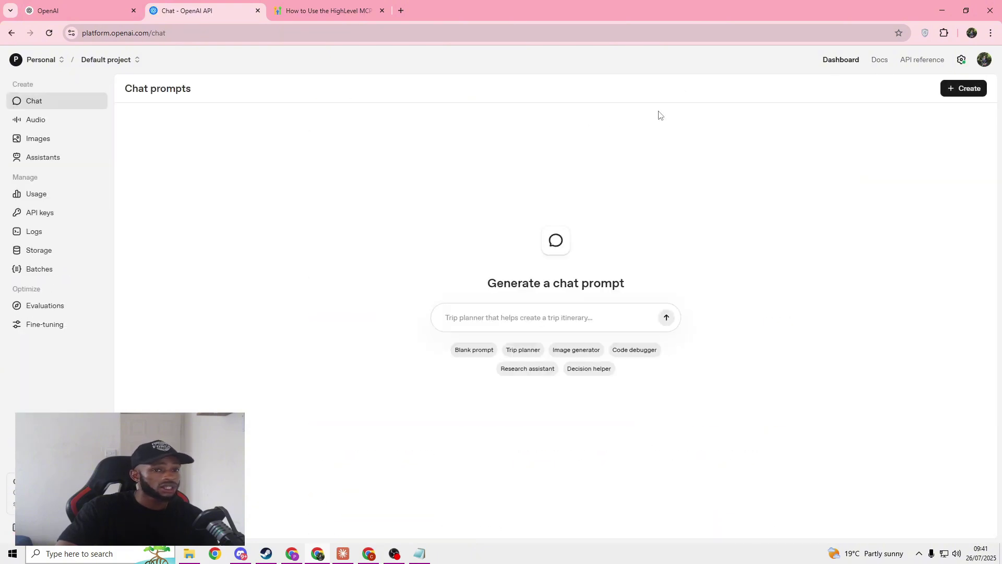
{"action": "left_click", "coordinate": [959, 96]}
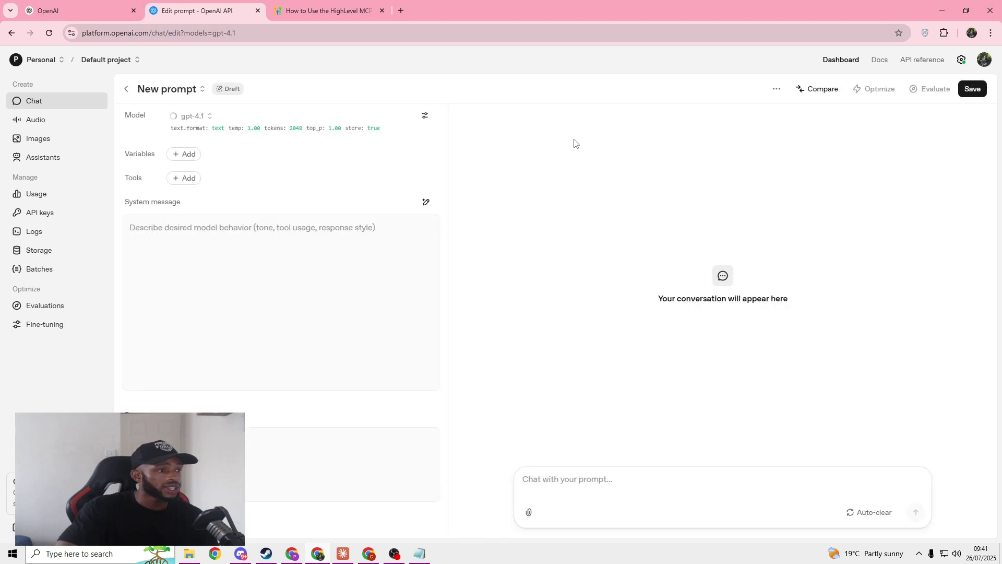
Step: Add a new MCP server tool to the prompt, then return to the HighLevel article
{"action": "left_click", "coordinate": [184, 179]}
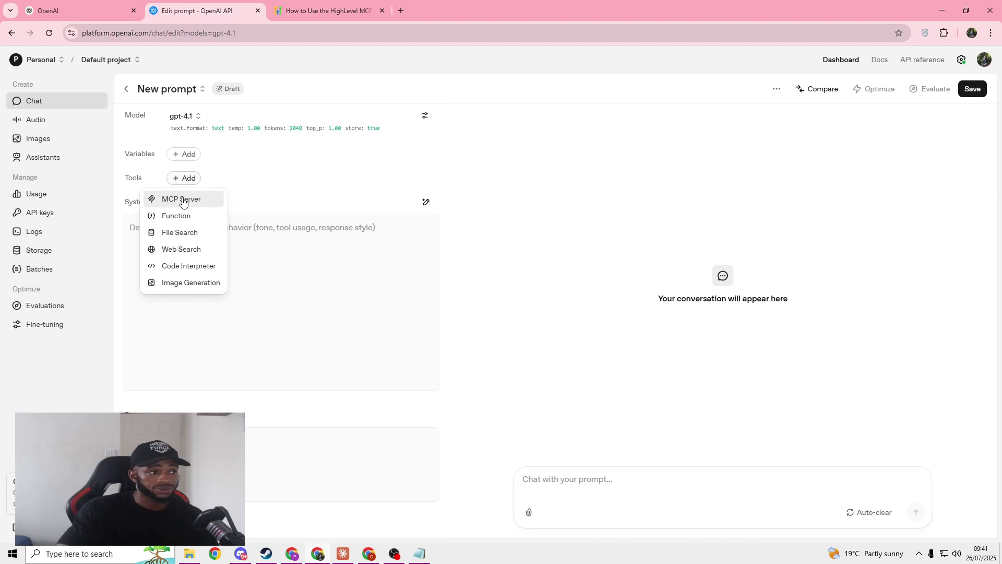
{"action": "left_click", "coordinate": [183, 201]}
{"action": "left_click", "coordinate": [410, 254]}
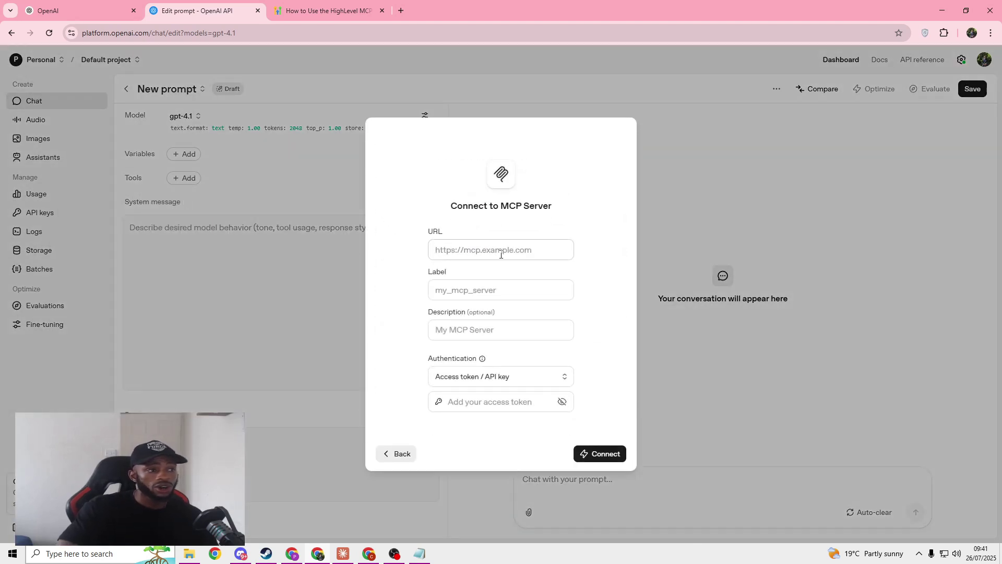
{"action": "left_click", "coordinate": [323, 11]}
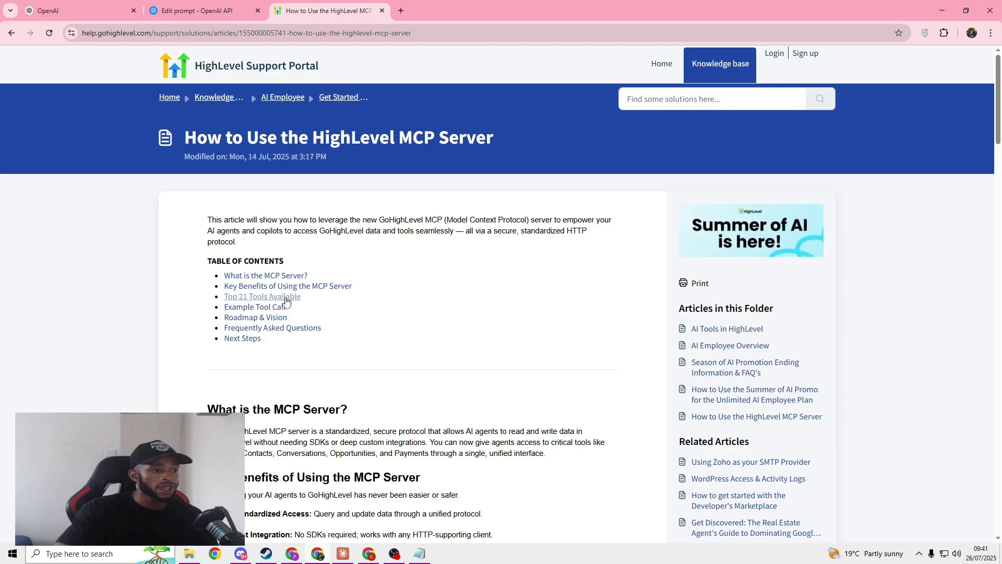
Step: Scroll through the MCP article's benefits section, briefly highlighting the Scalable line
{"action": "scroll", "coordinate": [286, 301], "scroll_direction": "down", "scroll_amount": 9}
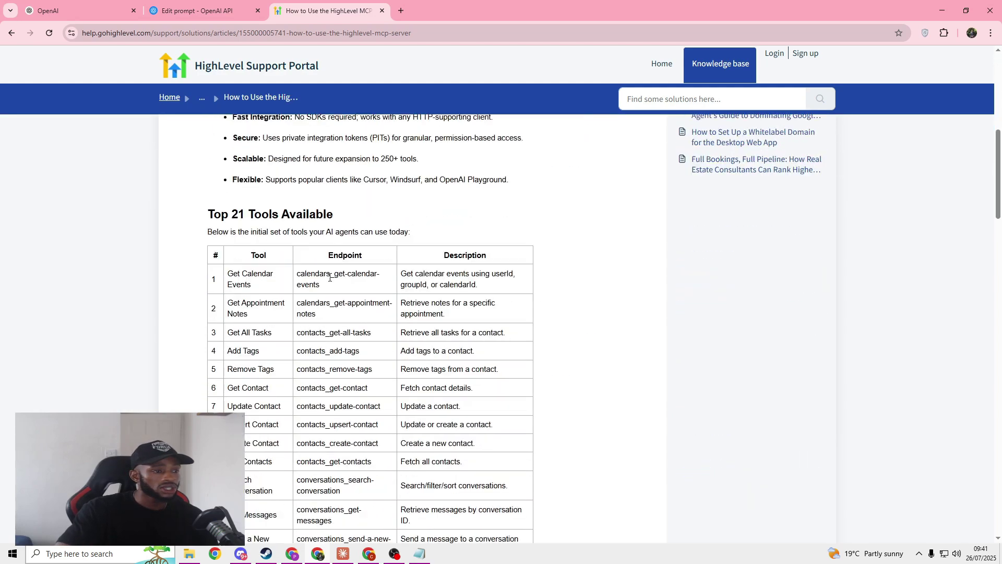
{"action": "scroll", "coordinate": [327, 274], "scroll_direction": "down", "scroll_amount": 1}
{"action": "scroll", "coordinate": [216, 243], "scroll_direction": "down", "scroll_amount": 1}
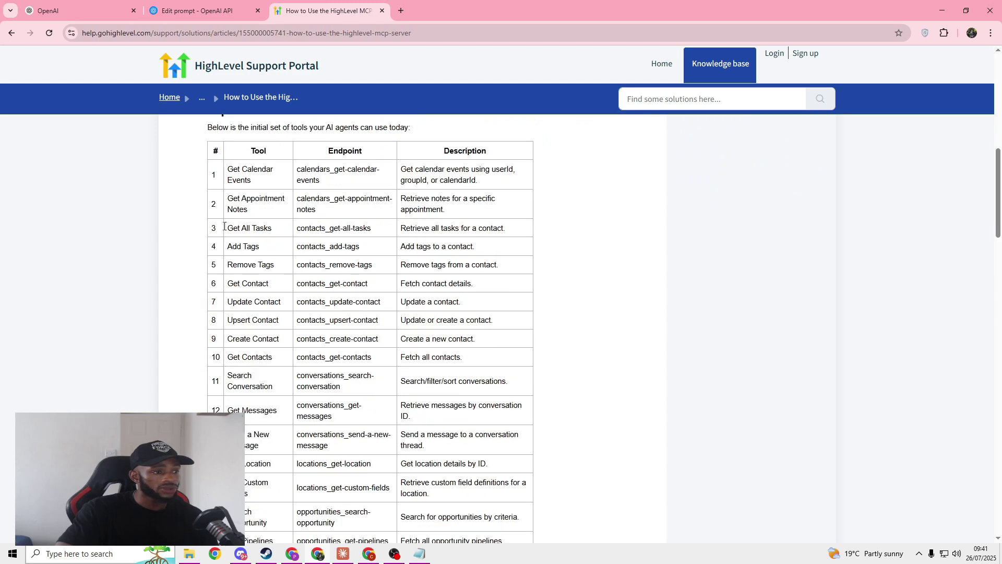
{"action": "scroll", "coordinate": [225, 226], "scroll_direction": "down", "scroll_amount": 3}
{"action": "scroll", "coordinate": [264, 271], "scroll_direction": "up", "scroll_amount": 6}
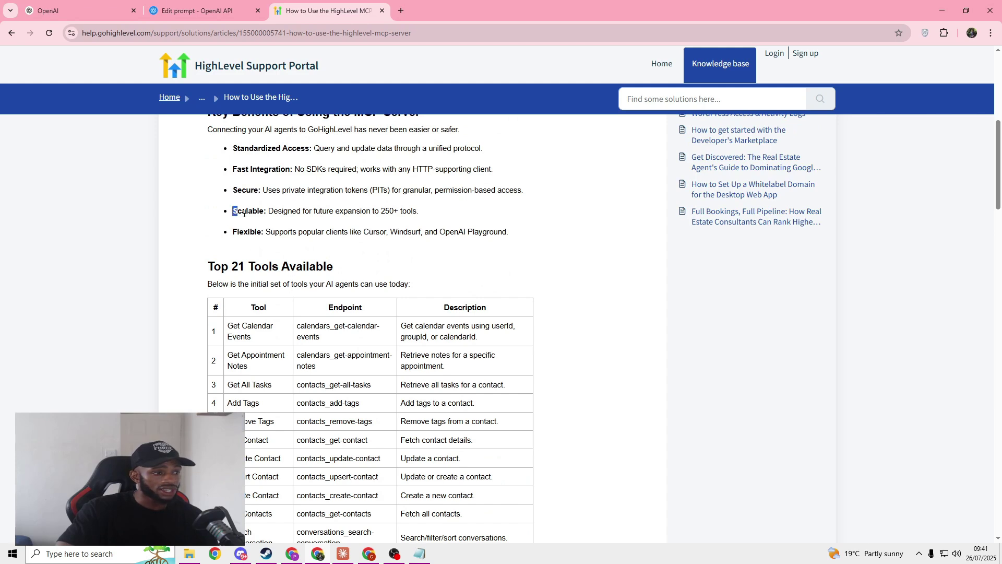
{"action": "left_click_drag", "start_coordinate": [244, 214], "coordinate": [424, 217]}
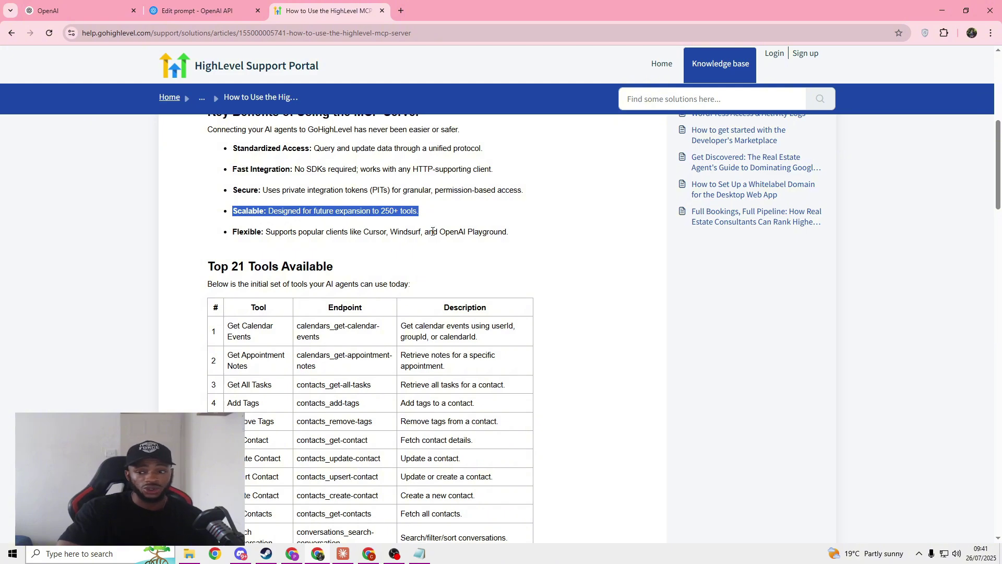
{"action": "left_click", "coordinate": [193, 217]}
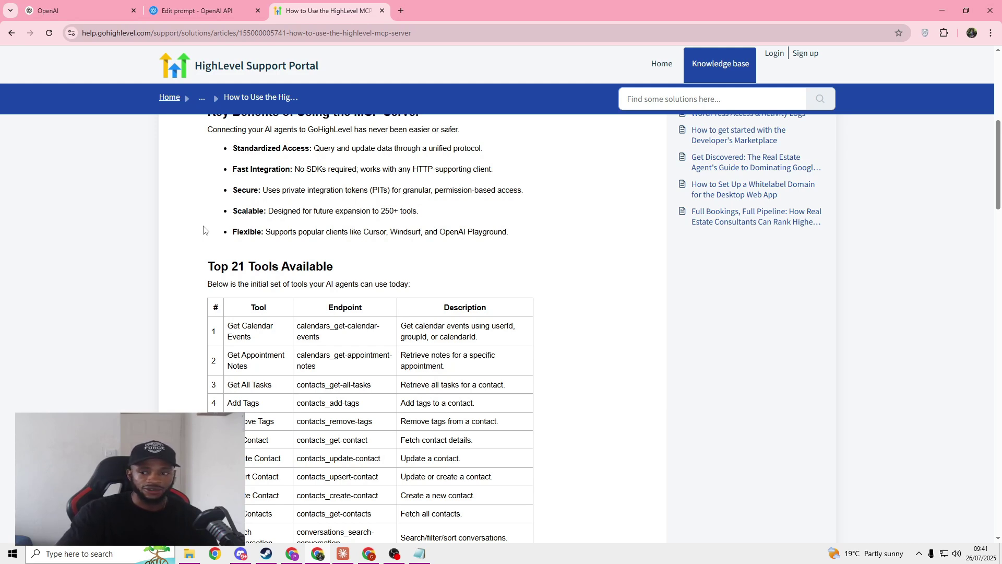
{"action": "scroll", "coordinate": [311, 260], "scroll_direction": "down", "scroll_amount": 9}
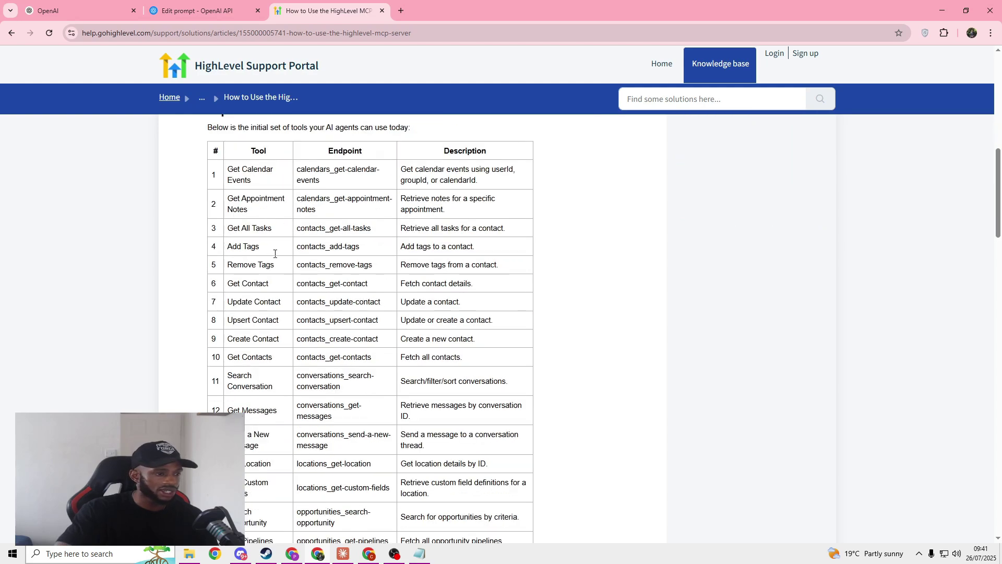
{"action": "scroll", "coordinate": [311, 259], "scroll_direction": "down", "scroll_amount": 2}
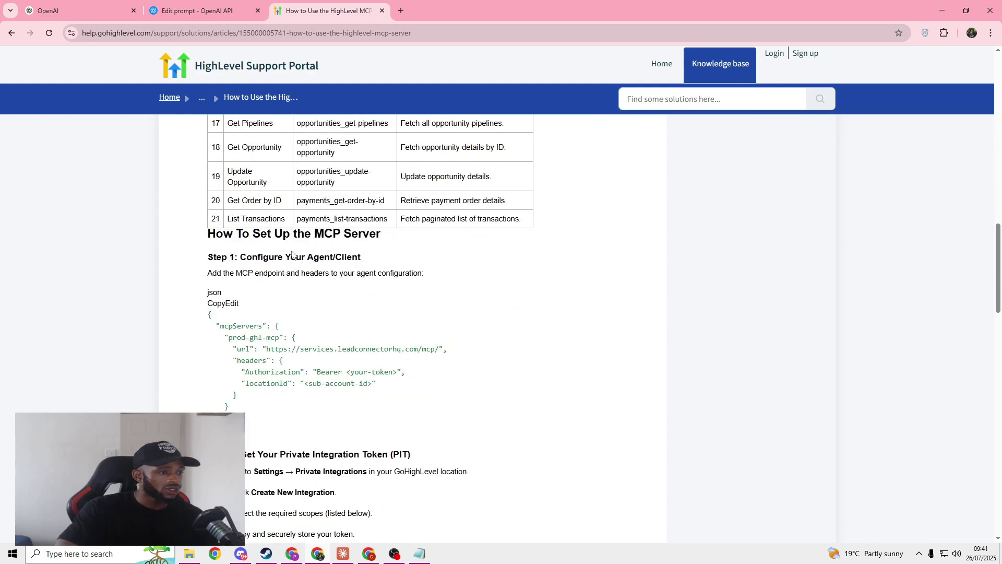
{"action": "left_click_drag", "start_coordinate": [207, 292], "coordinate": [379, 429]}
{"action": "left_click", "coordinate": [340, 368]}
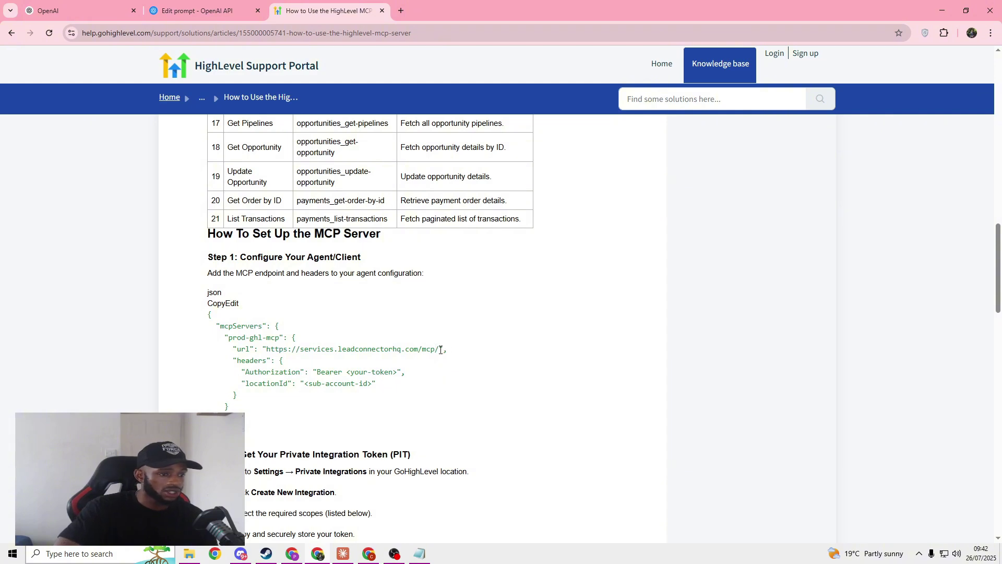
{"action": "left_click_drag", "start_coordinate": [440, 350], "coordinate": [267, 349]}
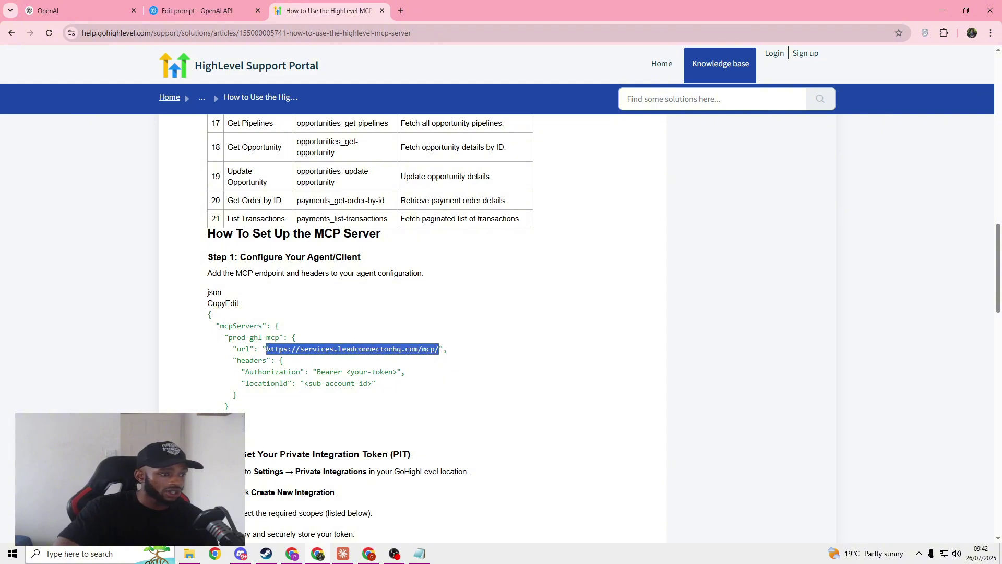
{"action": "right_click", "coordinate": [292, 351]}
Step: Paste the copied MCP server URL into the connection form's URL field
{"action": "left_click", "coordinate": [313, 359]}
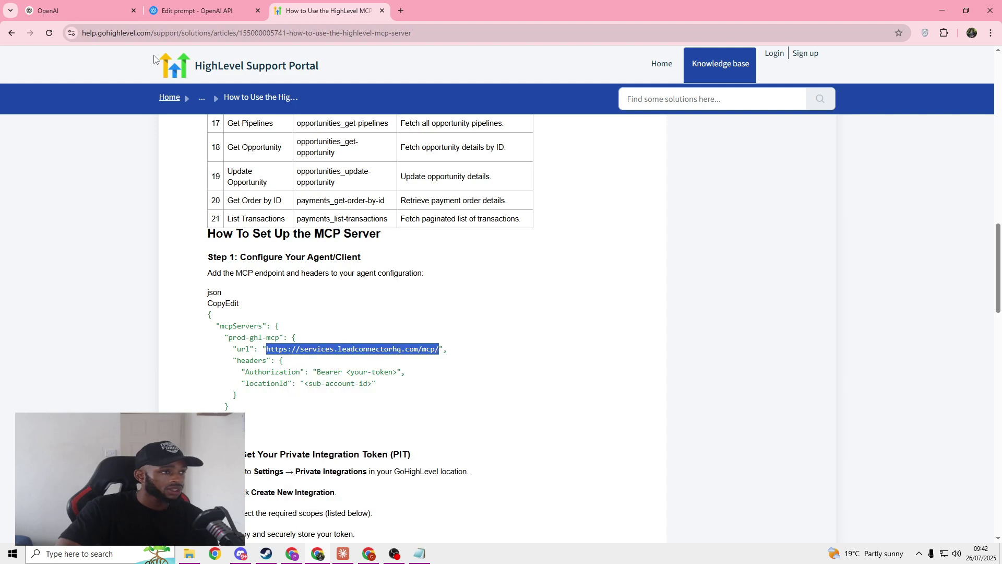
{"action": "left_click", "coordinate": [218, 18]}
{"action": "left_click", "coordinate": [474, 250]}
{"action": "right_click", "coordinate": [480, 252]}
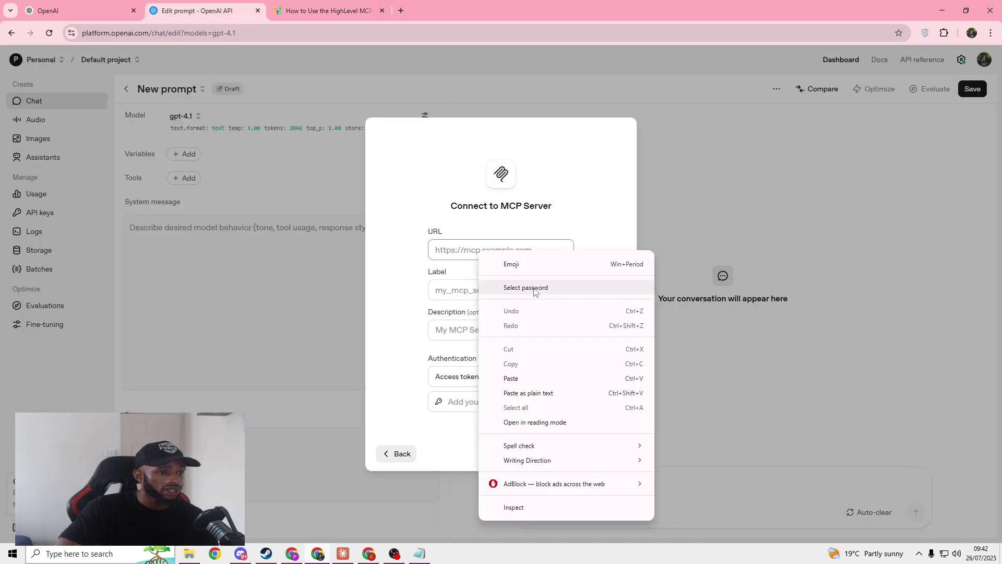
{"action": "left_click", "coordinate": [522, 378]}
Step: Accept the suggested server label and set authentication to Custom headers
{"action": "left_click", "coordinate": [496, 290]}
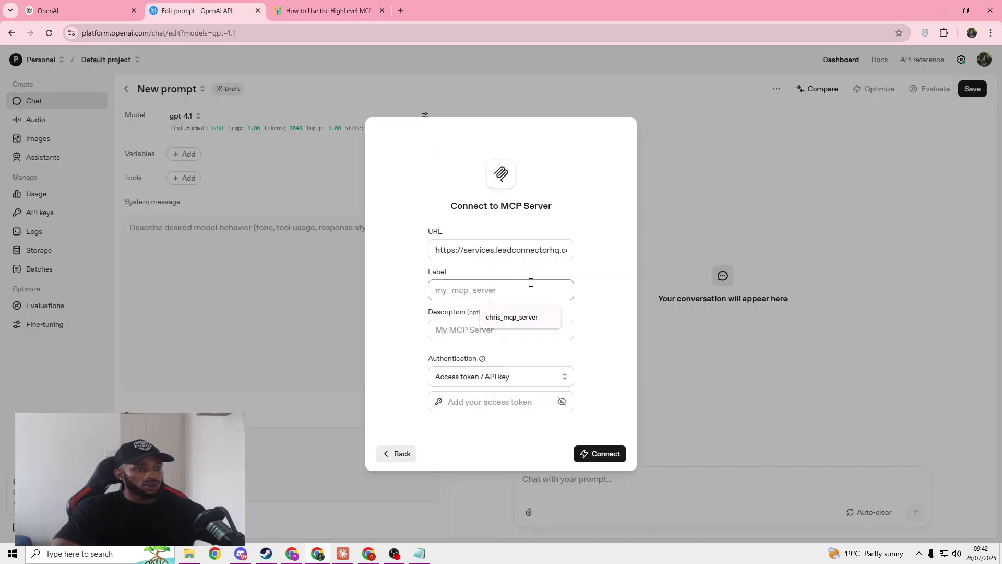
{"action": "left_click", "coordinate": [519, 324]}
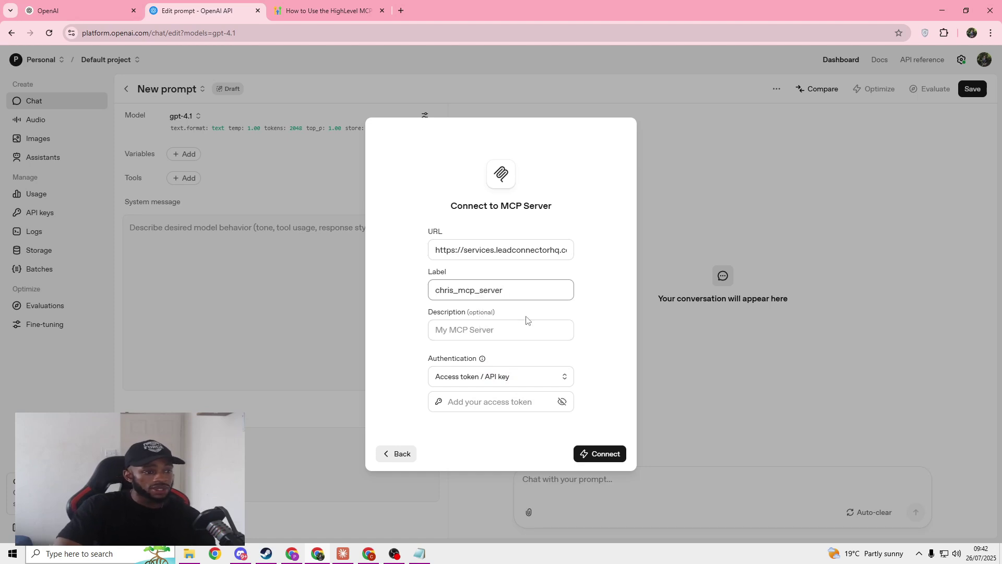
{"action": "left_click", "coordinate": [502, 331]}
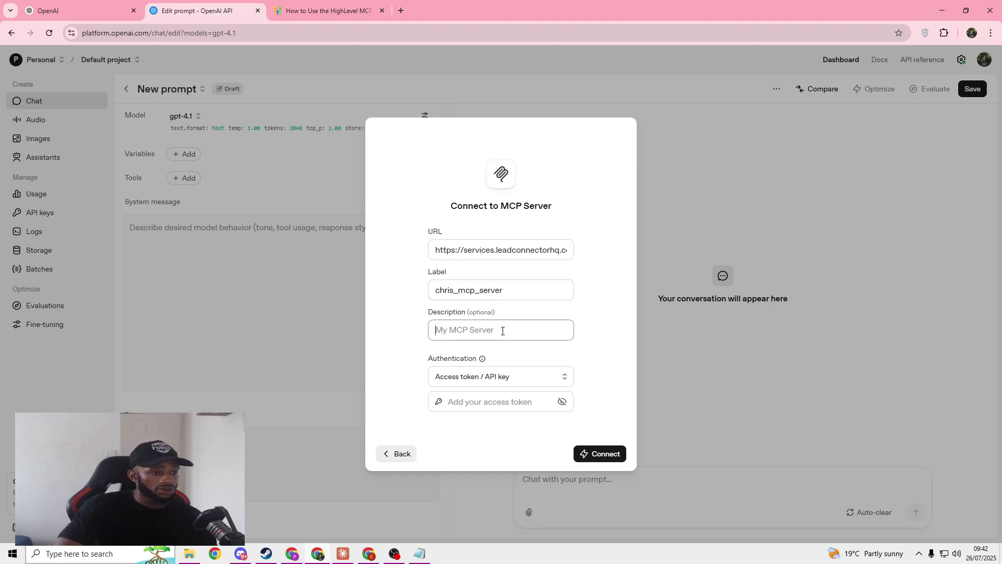
{"action": "left_click", "coordinate": [527, 379]}
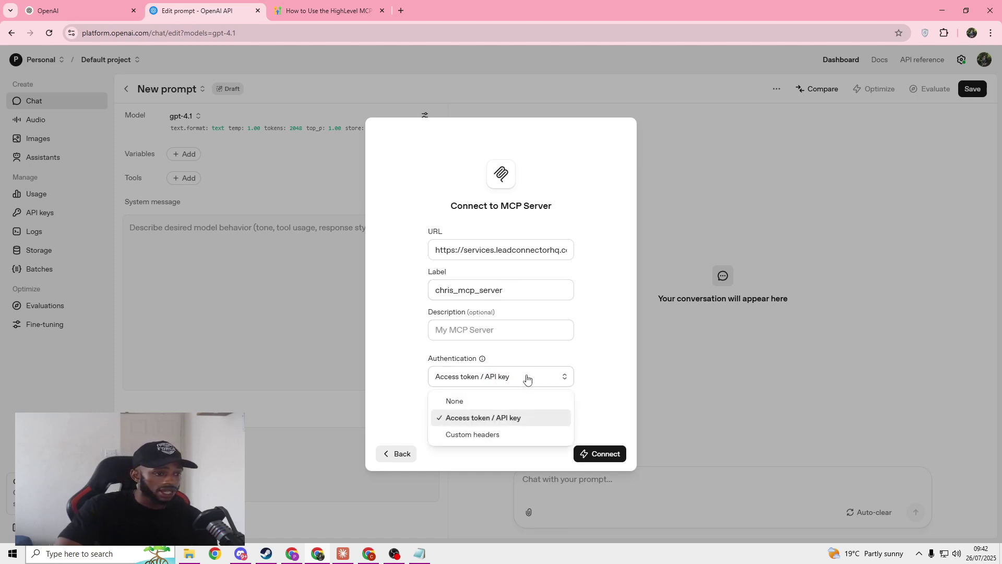
{"action": "left_click", "coordinate": [496, 435]}
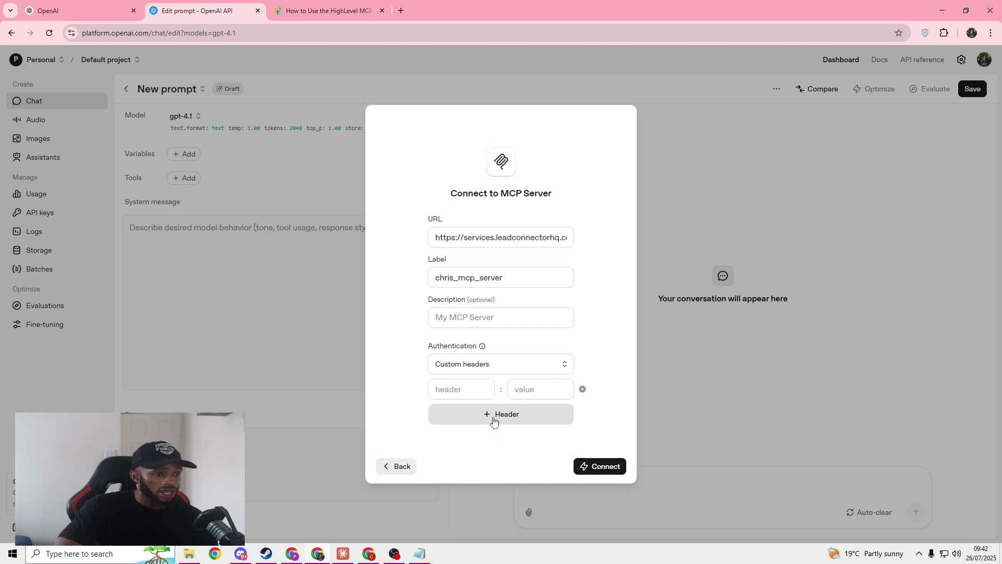
Step: Add header rows and paste 'Authorization' from the article as the first header name
{"action": "left_click", "coordinate": [493, 417]}
{"action": "left_click", "coordinate": [313, 10]}
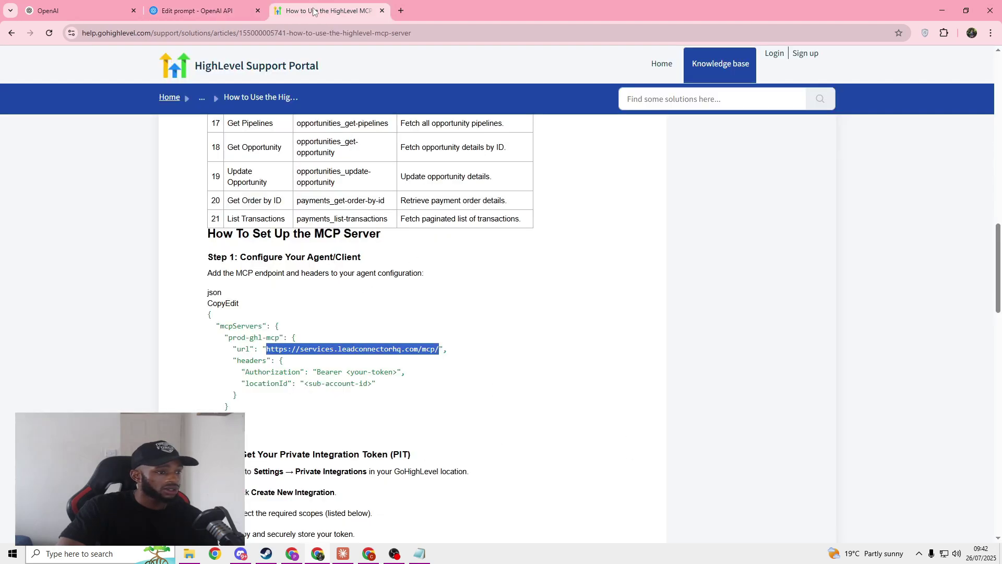
{"action": "left_click_drag", "start_coordinate": [246, 372], "coordinate": [301, 373]}
{"action": "right_click", "coordinate": [301, 374]}
{"action": "left_click", "coordinate": [335, 381]}
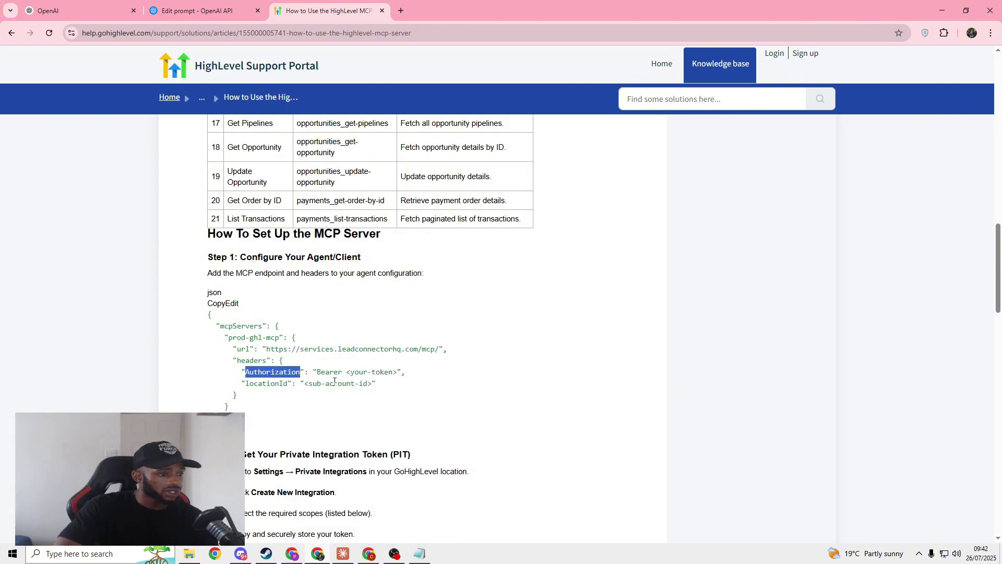
{"action": "left_click", "coordinate": [198, 10]}
{"action": "right_click", "coordinate": [473, 378]}
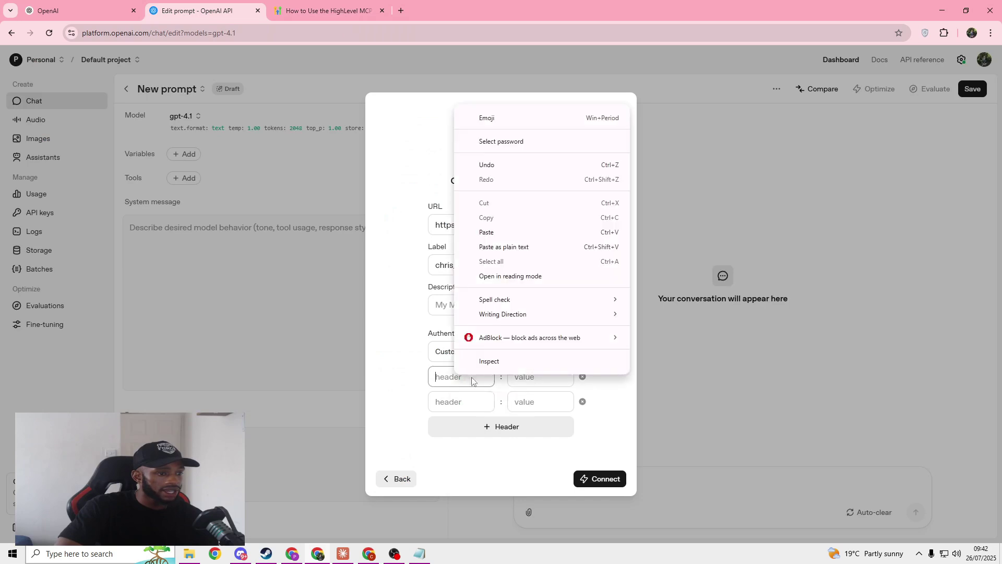
{"action": "left_click", "coordinate": [488, 232]}
Step: Copy 'locationId' from the article and paste it as the second header name
{"action": "left_click", "coordinate": [314, 12]}
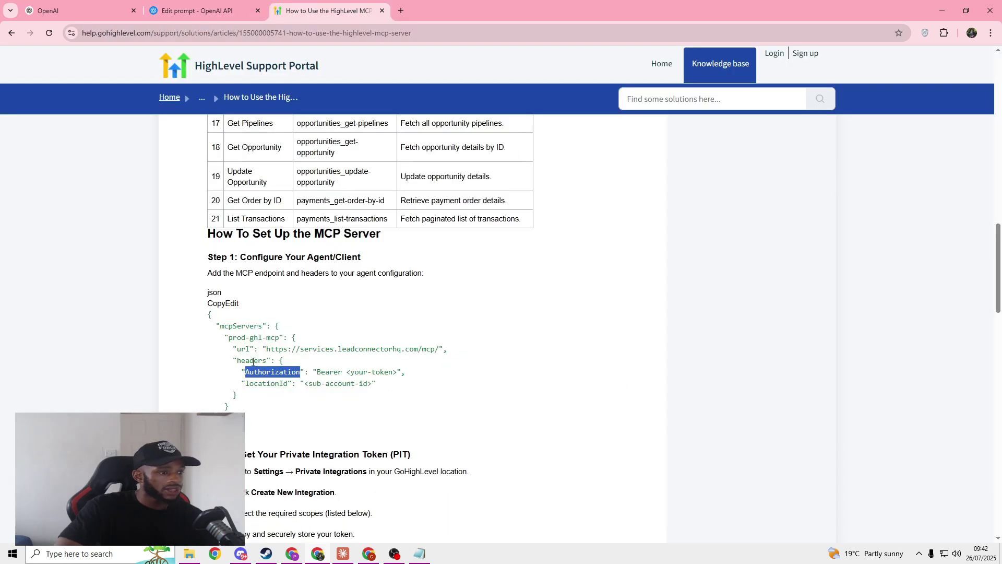
{"action": "left_click_drag", "start_coordinate": [244, 381], "coordinate": [293, 393]}
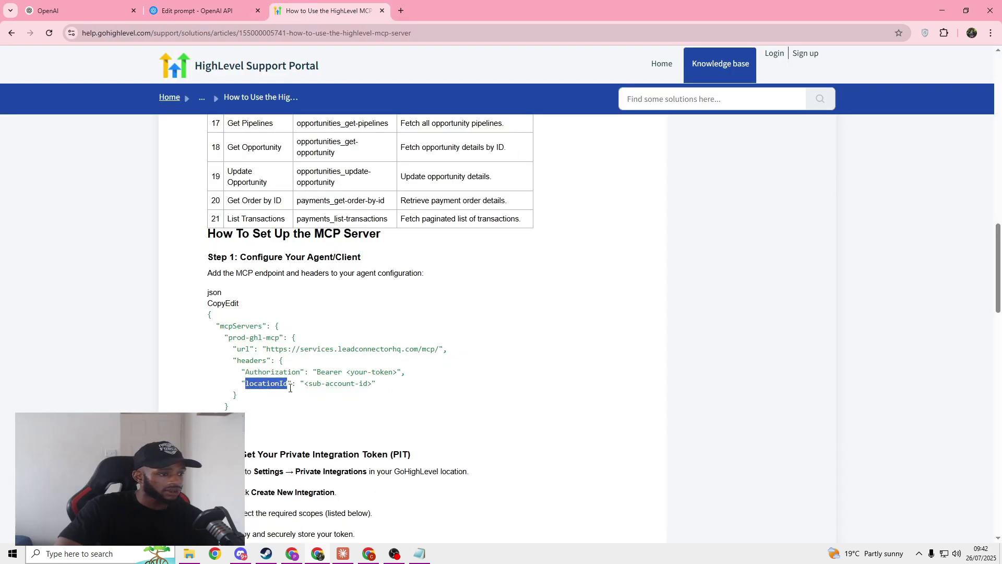
{"action": "right_click", "coordinate": [279, 384]}
{"action": "left_click", "coordinate": [311, 233]}
{"action": "left_click", "coordinate": [199, 11]}
{"action": "right_click", "coordinate": [449, 401]}
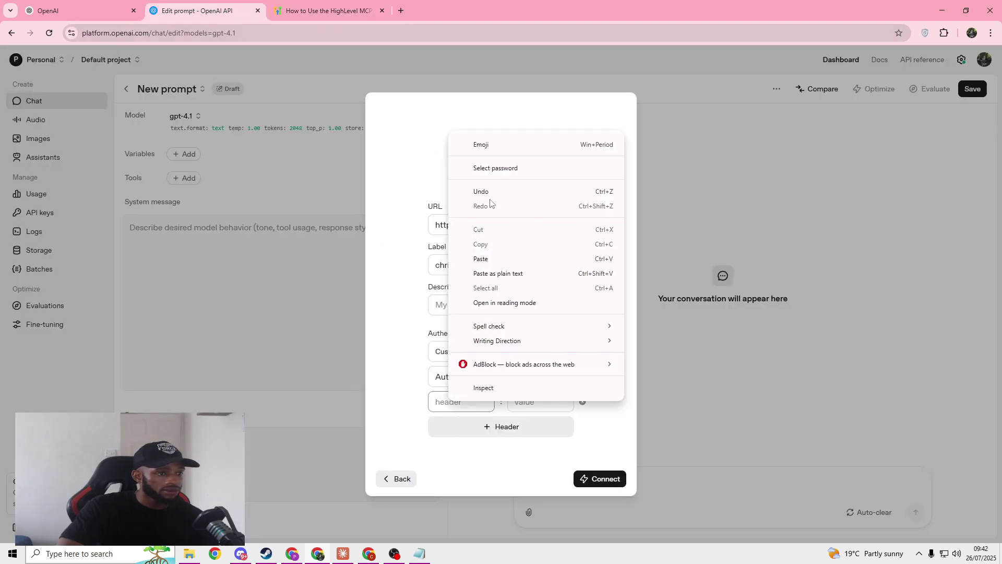
{"action": "left_click", "coordinate": [488, 259]}
Step: Enter 'Bearer' as the Authorization header's value
{"action": "left_click", "coordinate": [517, 377]}
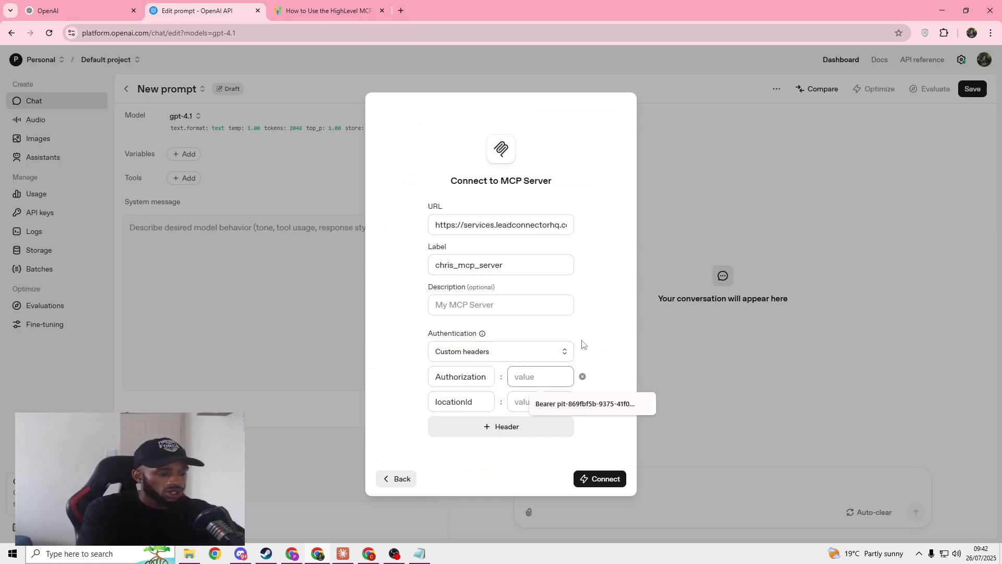
{"action": "type", "text": "Bearer"}
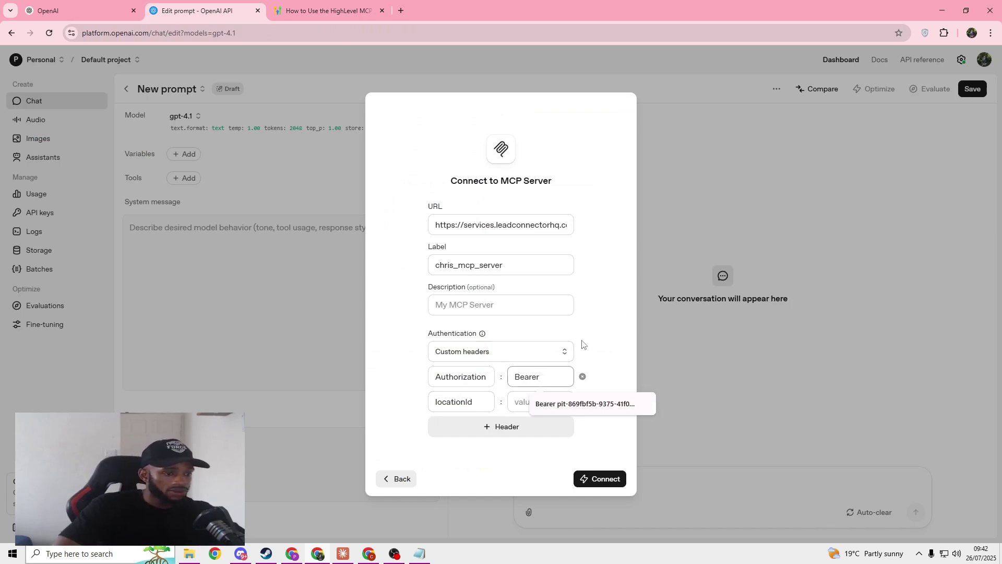
{"action": "left_click", "coordinate": [597, 358]}
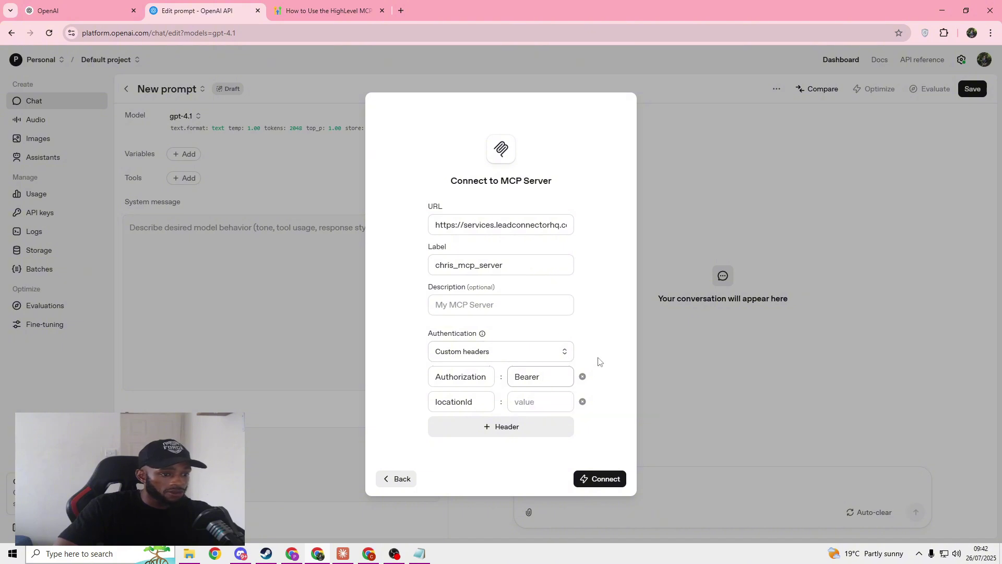
{"action": "left_click", "coordinate": [559, 369]}
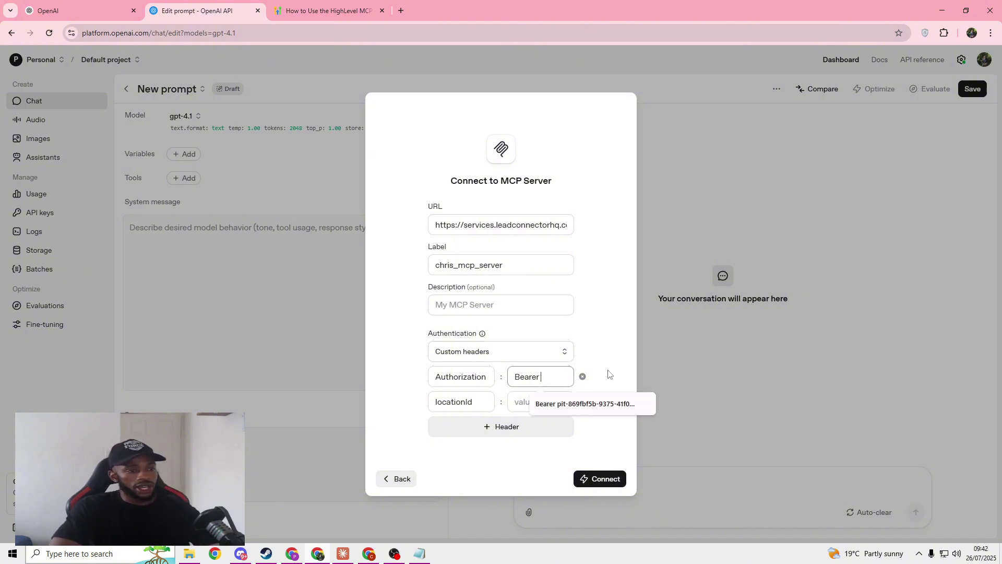
{"action": "left_click", "coordinate": [590, 352]}
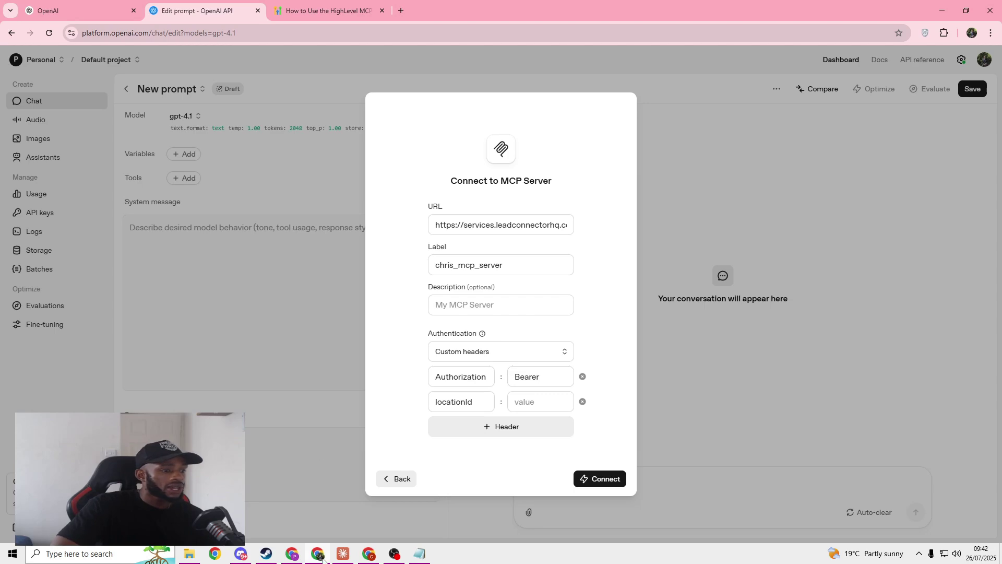
Step: Copy the Location ID from GoHighLevel Business Profile and paste it as the locationId value
{"action": "left_click", "coordinate": [300, 553]}
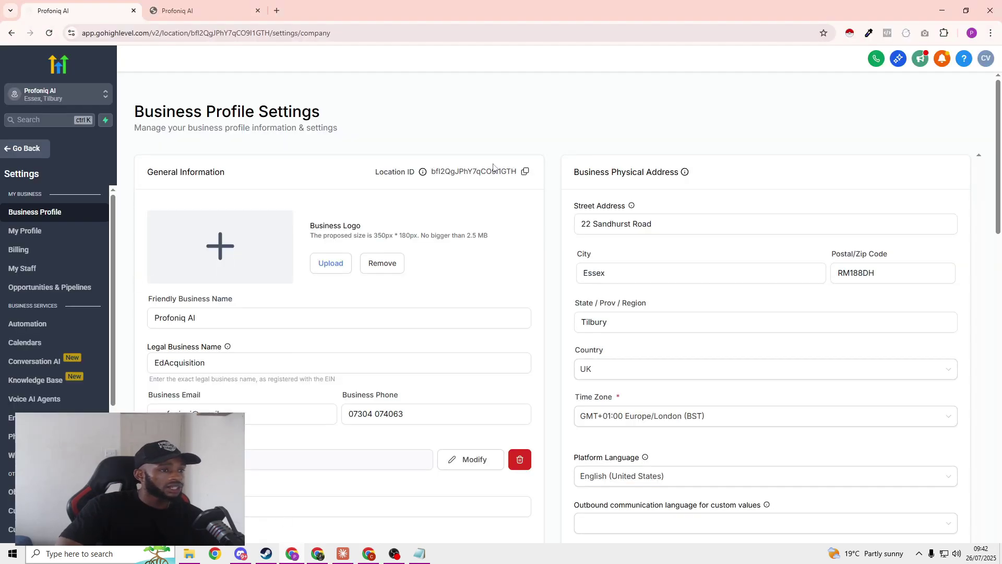
{"action": "left_click", "coordinate": [521, 175]}
{"action": "left_click", "coordinate": [225, 11]}
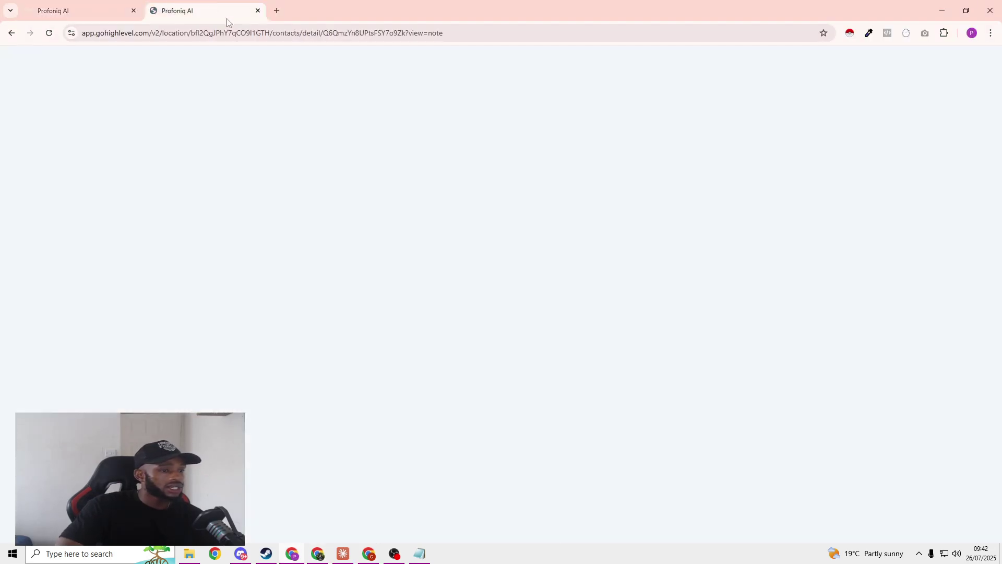
{"action": "left_click", "coordinate": [136, 13]}
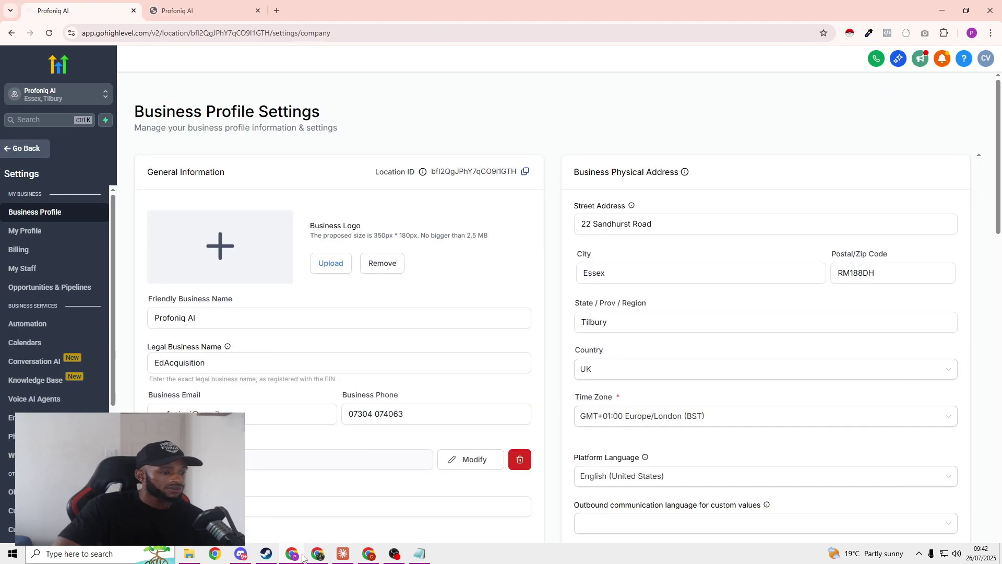
{"action": "left_click", "coordinate": [318, 553]}
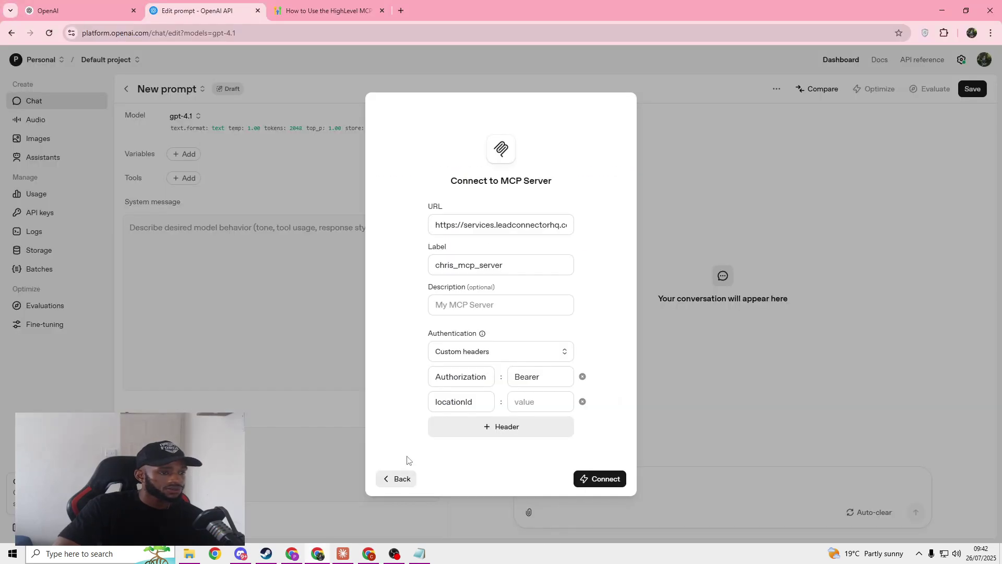
{"action": "left_click", "coordinate": [527, 400]}
{"action": "right_click", "coordinate": [527, 401]}
{"action": "left_click", "coordinate": [569, 264]}
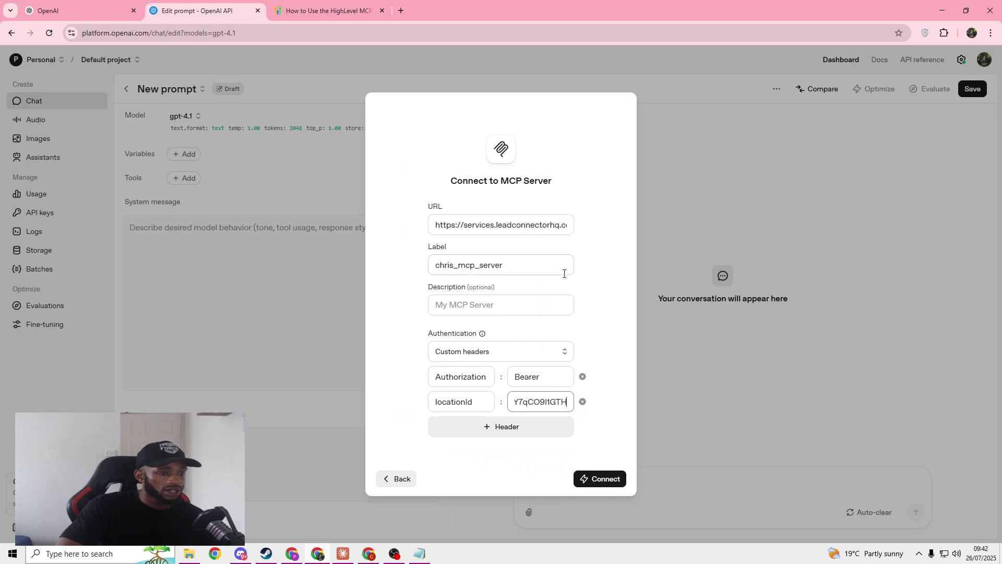
{"action": "left_click", "coordinate": [292, 555]}
{"action": "scroll", "coordinate": [49, 397], "scroll_direction": "down", "scroll_amount": 6}
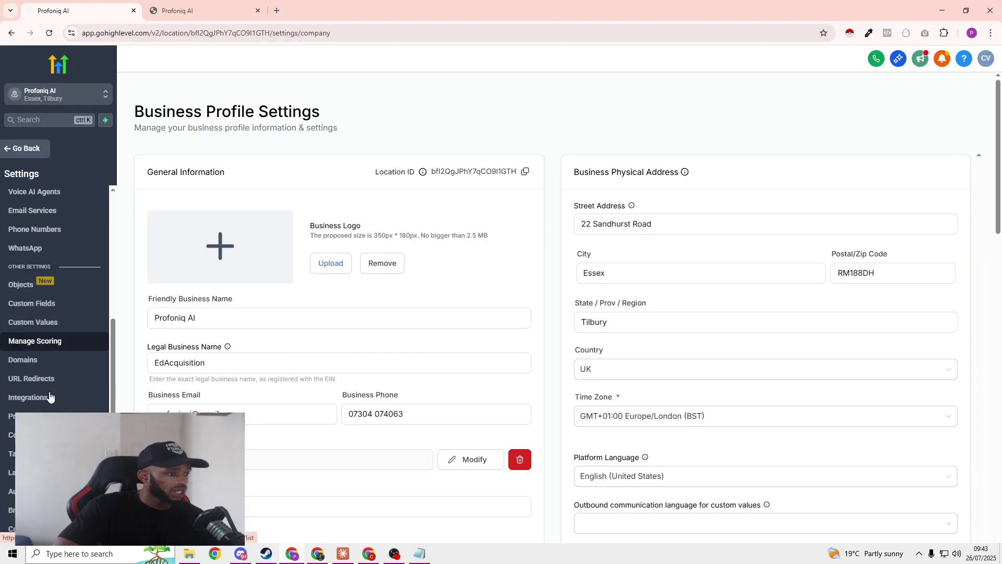
Step: Start a new private integration in Settings named 'MCP Server'
{"action": "left_click", "coordinate": [52, 410]}
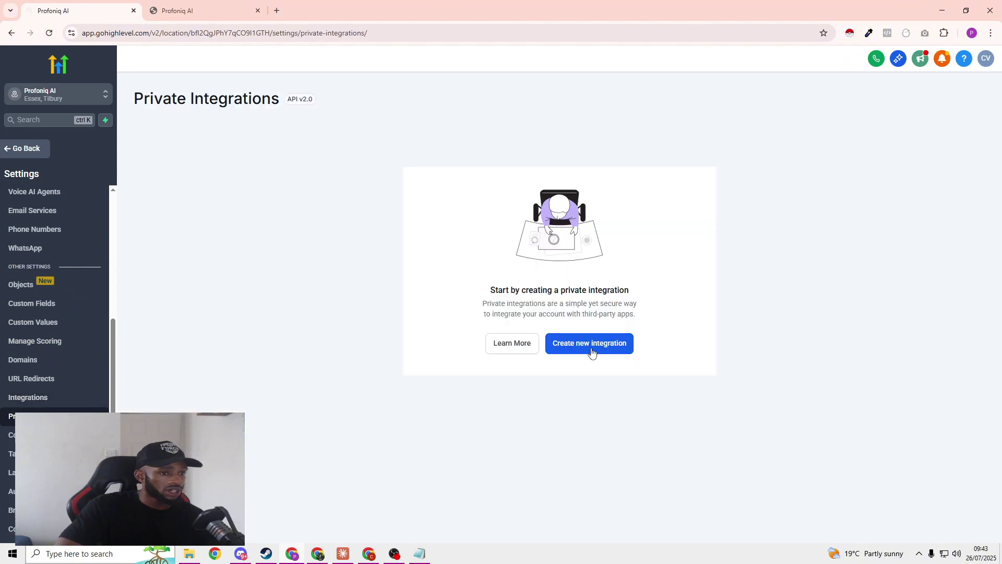
{"action": "left_click", "coordinate": [592, 352]}
{"action": "left_click", "coordinate": [535, 274]}
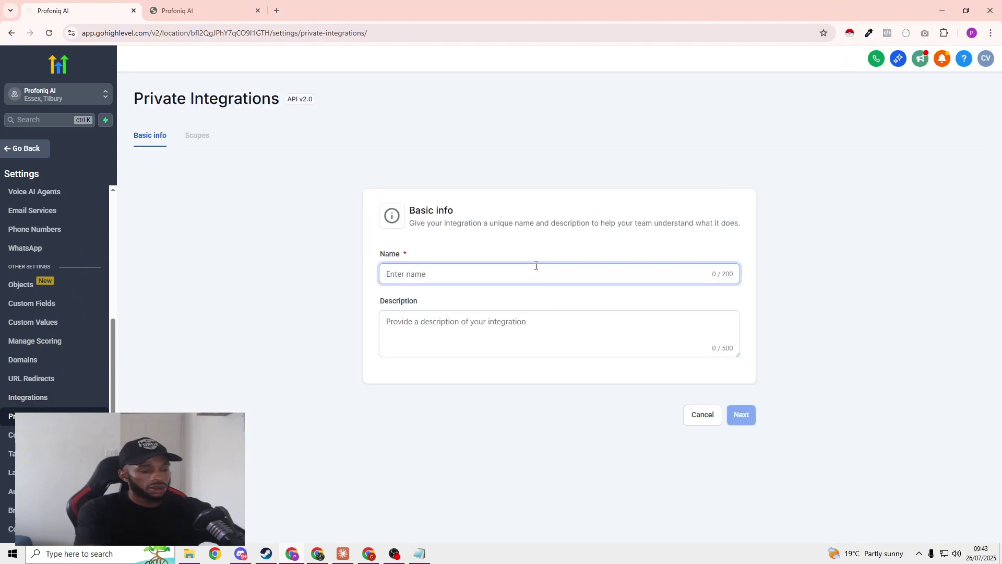
{"action": "type", "text": "MCP S"}
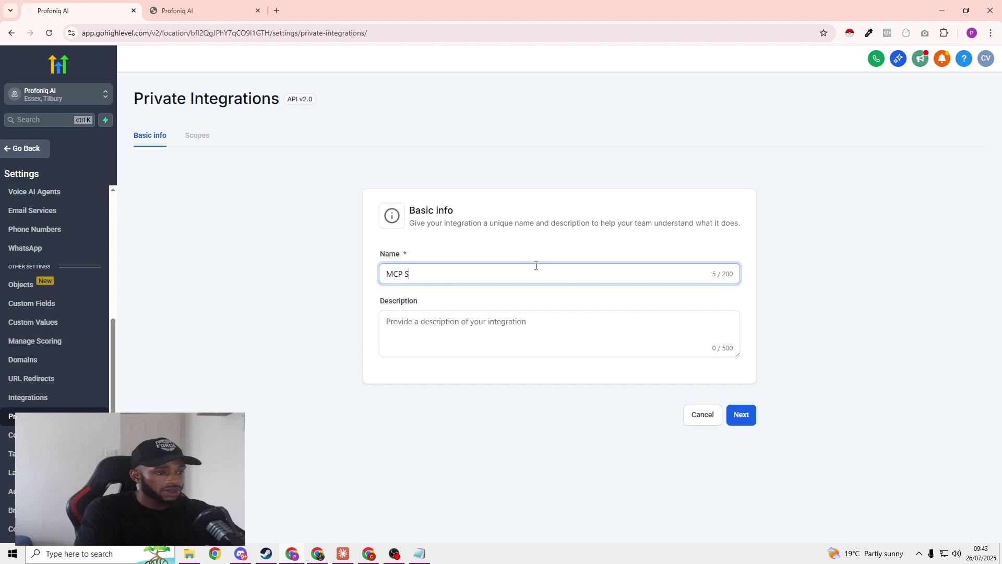
{"action": "type", "text": "erver"}
{"action": "left_click", "coordinate": [741, 414]}
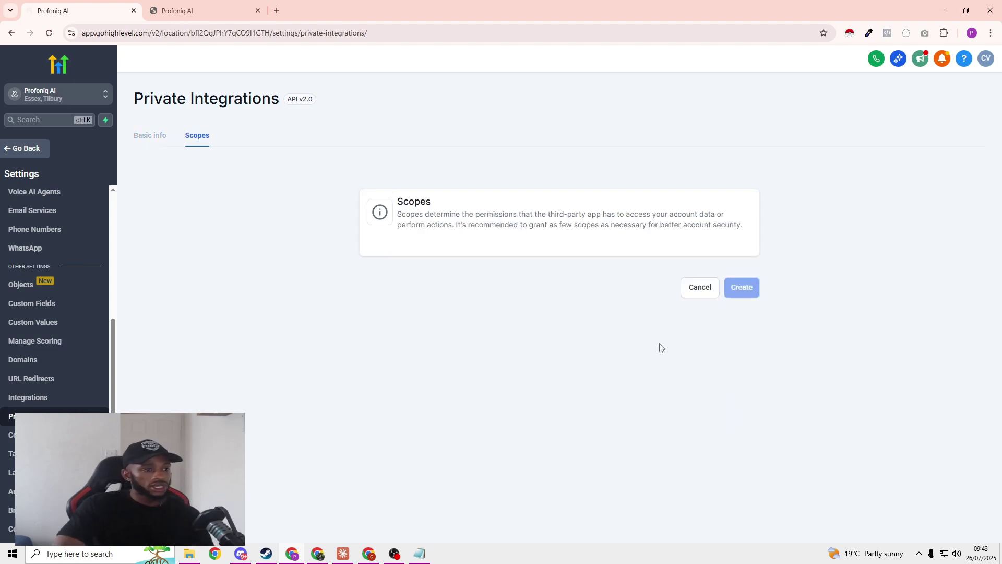
Step: Grant the integration View Businesses and a run of further scopes from the list
{"action": "left_click", "coordinate": [718, 267]}
{"action": "left_click", "coordinate": [596, 293]}
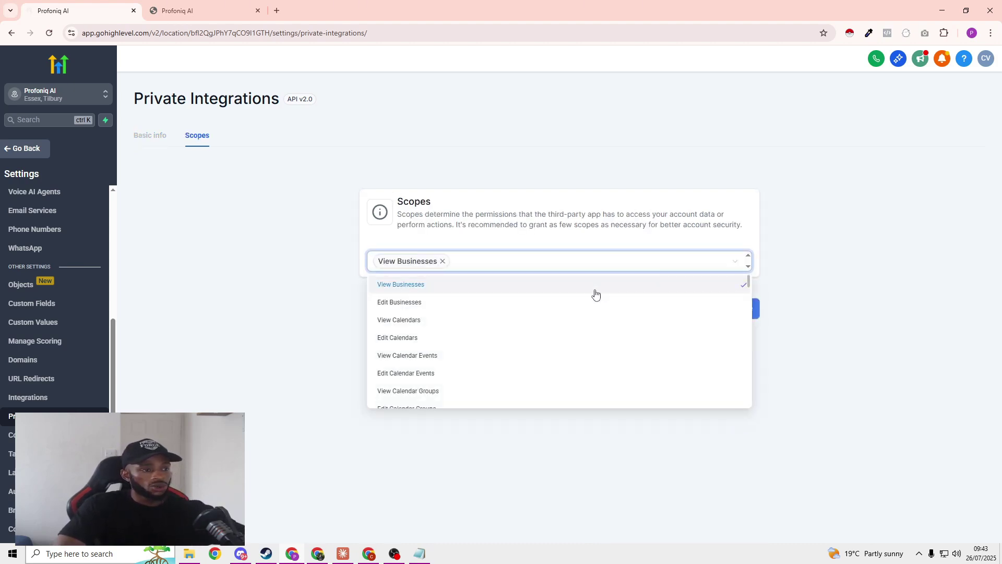
{"action": "key", "text": "Down"}
{"action": "key", "text": "Return"}
{"action": "key", "text": "Down"}
{"action": "key", "text": "Return"}
{"action": "key", "text": "Down"}
{"action": "key", "text": "Return"}
{"action": "key", "text": "Down"}
{"action": "key", "text": "Return"}
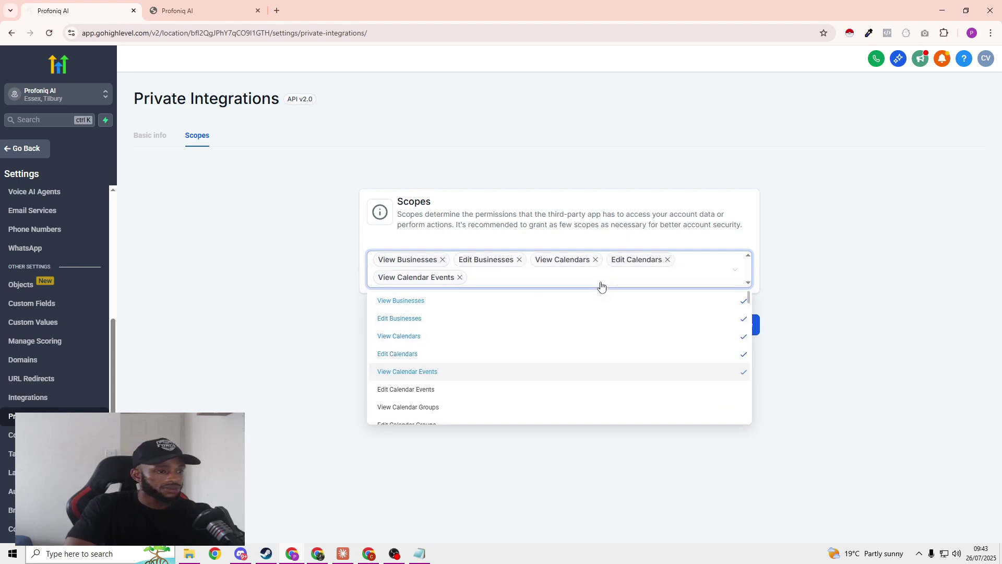
{"action": "key", "text": "Down"}
{"action": "key", "text": "Return"}
{"action": "key", "text": "Down"}
{"action": "key", "text": "Return"}
{"action": "key", "text": "Down"}
{"action": "key", "text": "Return"}
{"action": "key", "text": "Down"}
{"action": "key", "text": "Return"}
{"action": "key", "text": "Down"}
{"action": "key", "text": "Return"}
{"action": "key", "text": "Down"}
{"action": "key", "text": "Return"}
{"action": "key", "text": "Down"}
{"action": "key", "text": "Return"}
{"action": "key", "text": "Down"}
{"action": "key", "text": "Return"}
{"action": "key", "text": "Down"}
{"action": "key", "text": "Return"}
{"action": "key", "text": "Down"}
{"action": "key", "text": "Return"}
{"action": "key", "text": "Down"}
{"action": "key", "text": "Return"}
{"action": "key", "text": "Down"}
{"action": "key", "text": "Return"}
{"action": "key", "text": "Down"}
{"action": "key", "text": "Return"}
{"action": "key", "text": "Down"}
{"action": "key", "text": "Return"}
{"action": "key", "text": "Down"}
{"action": "key", "text": "Return"}
{"action": "key", "text": "Down"}
{"action": "key", "text": "Return"}
{"action": "key", "text": "Down"}
{"action": "key", "text": "Return"}
{"action": "key", "text": "Down"}
{"action": "key", "text": "Return"}
{"action": "key", "text": "Down"}
{"action": "key", "text": "Return"}
{"action": "key", "text": "Down"}
{"action": "key", "text": "Return"}
{"action": "key", "text": "Down"}
{"action": "key", "text": "Return"}
{"action": "key", "text": "Down"}
{"action": "key", "text": "Return"}
{"action": "key", "text": "Down"}
{"action": "key", "text": "Return"}
{"action": "key", "text": "Down"}
{"action": "key", "text": "Return"}
{"action": "key", "text": "Down"}
{"action": "key", "text": "Return"}
{"action": "key", "text": "Down"}
{"action": "key", "text": "Return"}
{"action": "key", "text": "Down"}
{"action": "key", "text": "Return"}
{"action": "key", "text": "Down"}
{"action": "key", "text": "Return"}
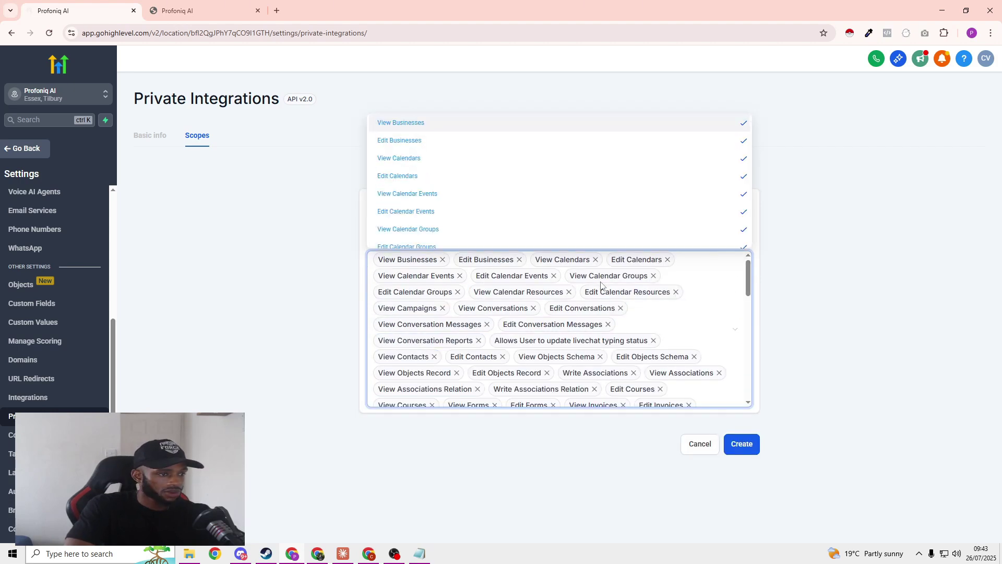
{"action": "key", "text": "Return"}
{"action": "key", "text": "Down"}
{"action": "key", "text": "Return"}
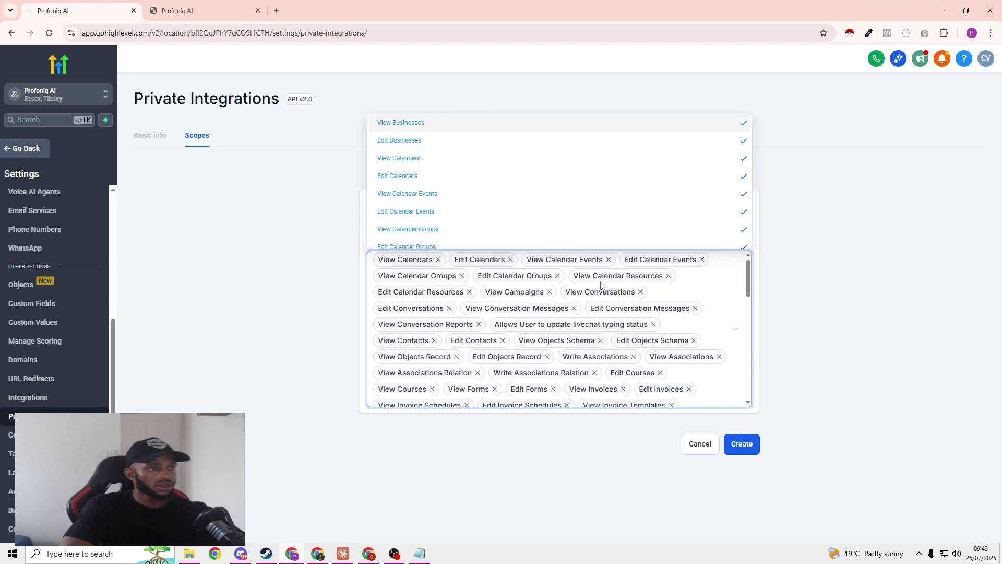
{"action": "left_click", "coordinate": [819, 302]}
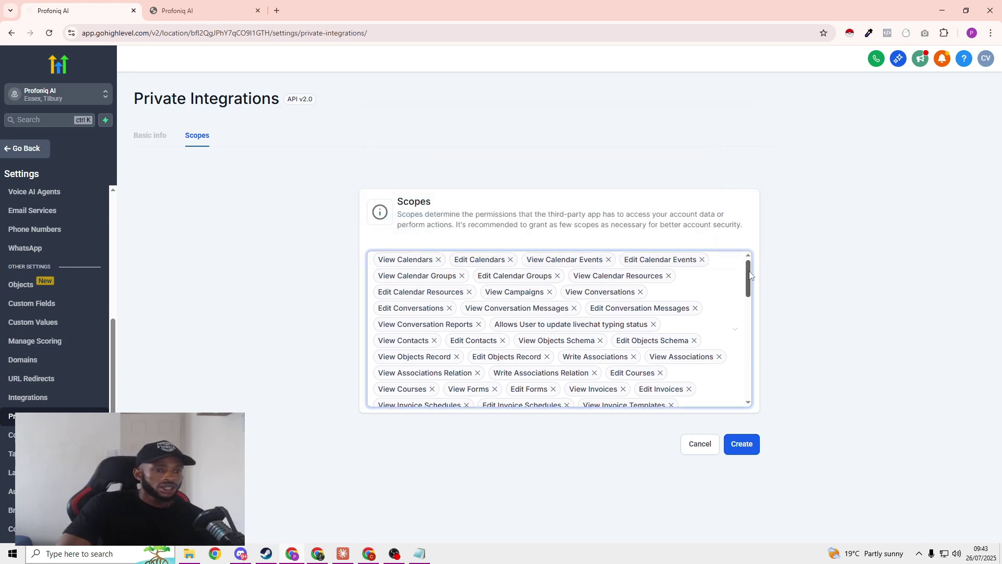
{"action": "mouse_move", "coordinate": [749, 275]}
{"action": "left_mouse_down"}
{"action": "mouse_move", "coordinate": [747, 400]}
{"action": "mouse_move", "coordinate": [748, 264]}
{"action": "left_mouse_up"}
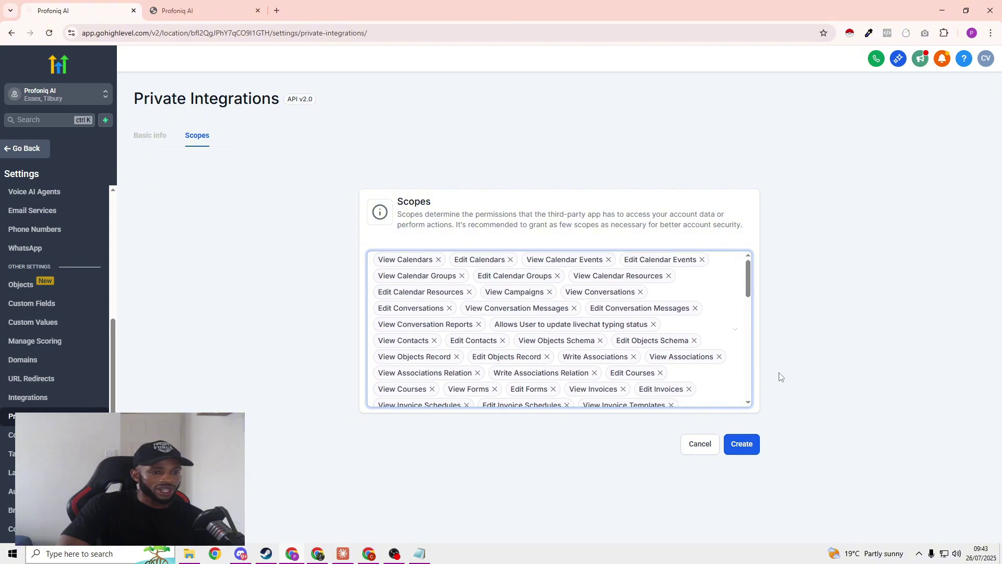
Step: Create the integration, confirm the security warning, and copy its access token
{"action": "left_click", "coordinate": [740, 446]}
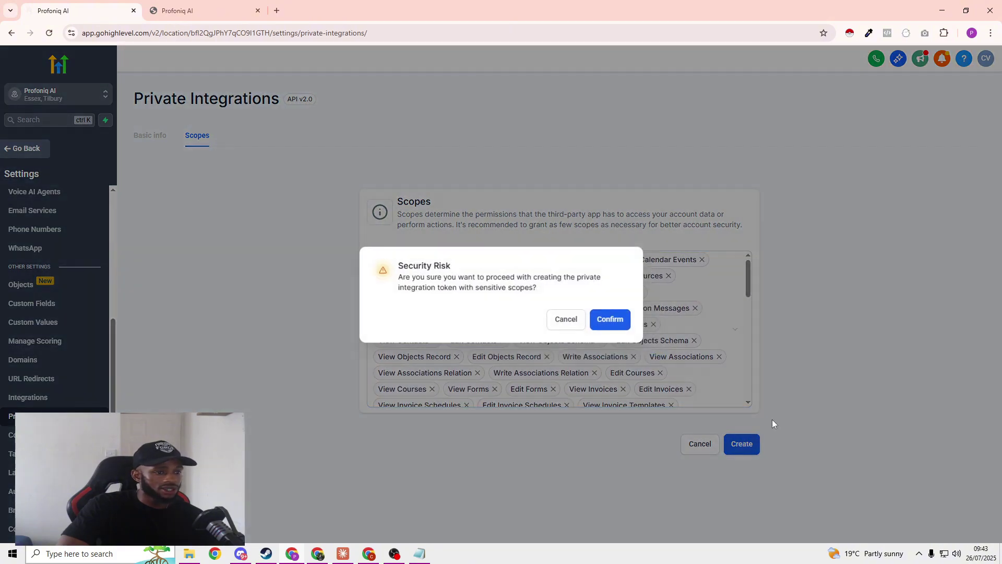
{"action": "left_click", "coordinate": [626, 321]}
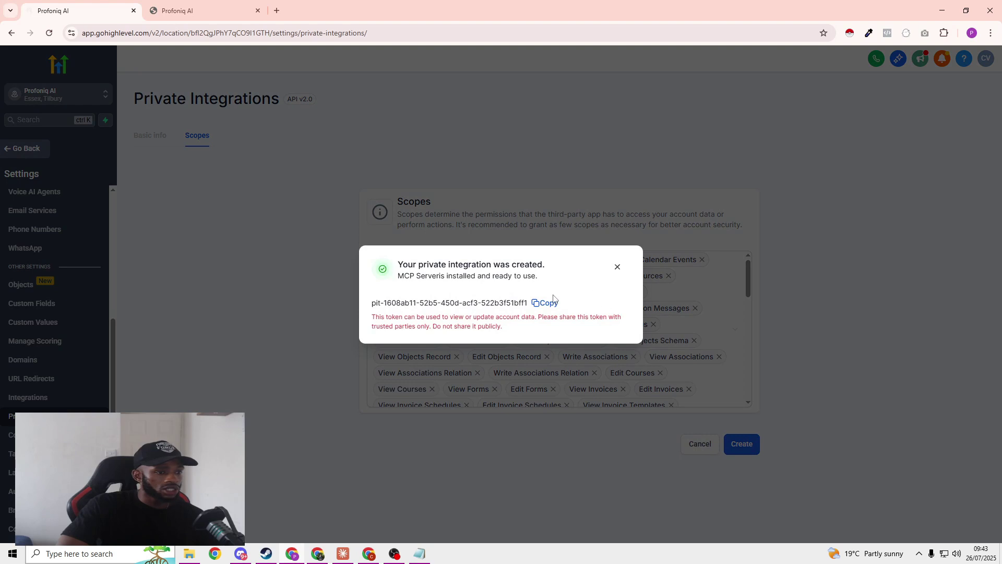
{"action": "left_click", "coordinate": [543, 304]}
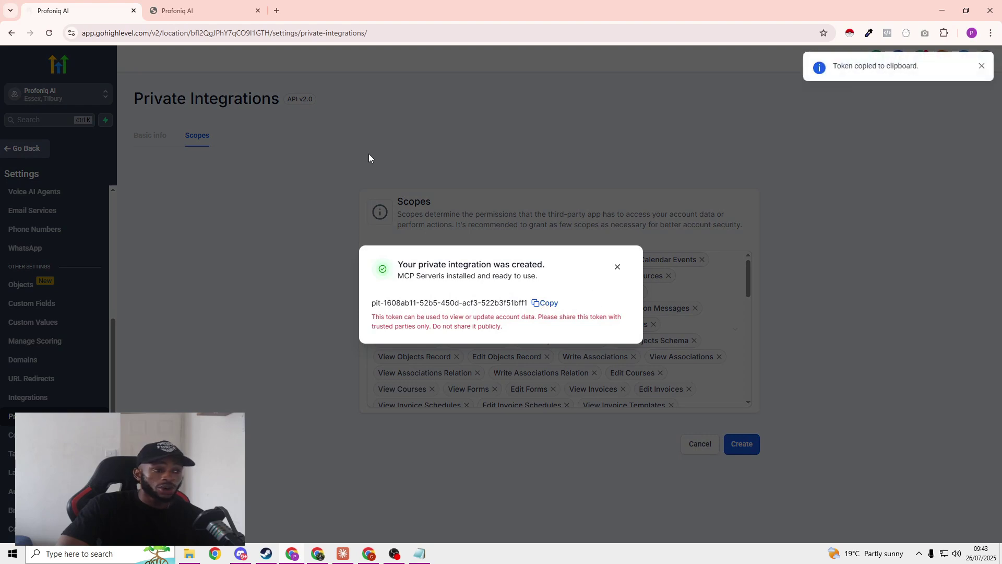
Step: Paste the GoHighLevel token after 'Bearer' in Authorization, check locationId, and connect
{"action": "key", "text": "alt+Tab"}
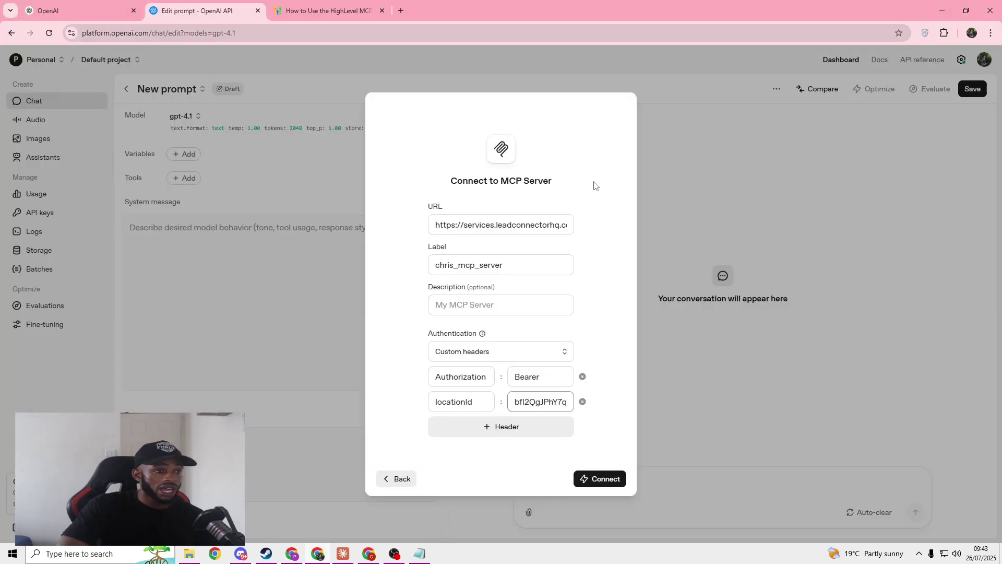
{"action": "left_click", "coordinate": [546, 382]}
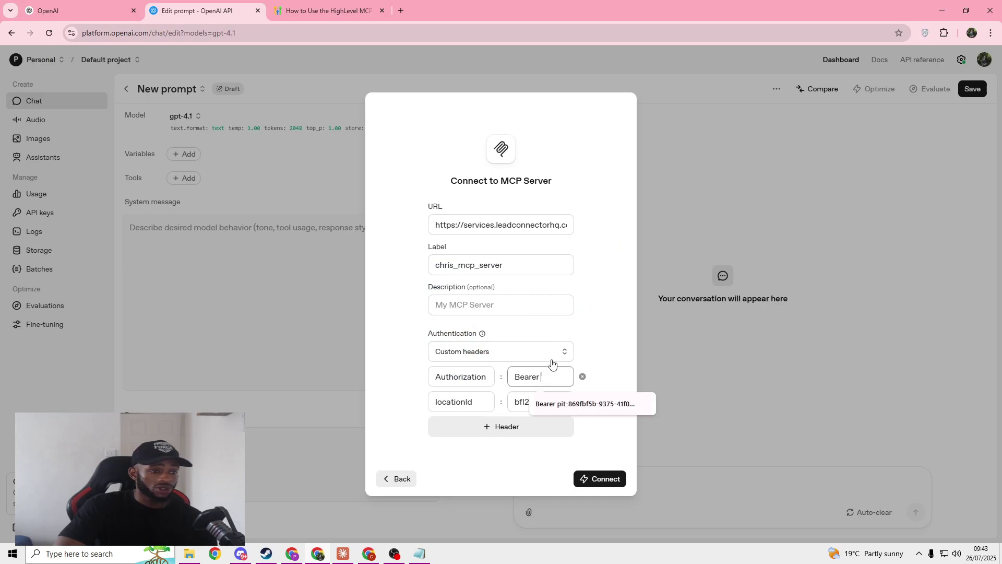
{"action": "key", "text": "ctrl+v"}
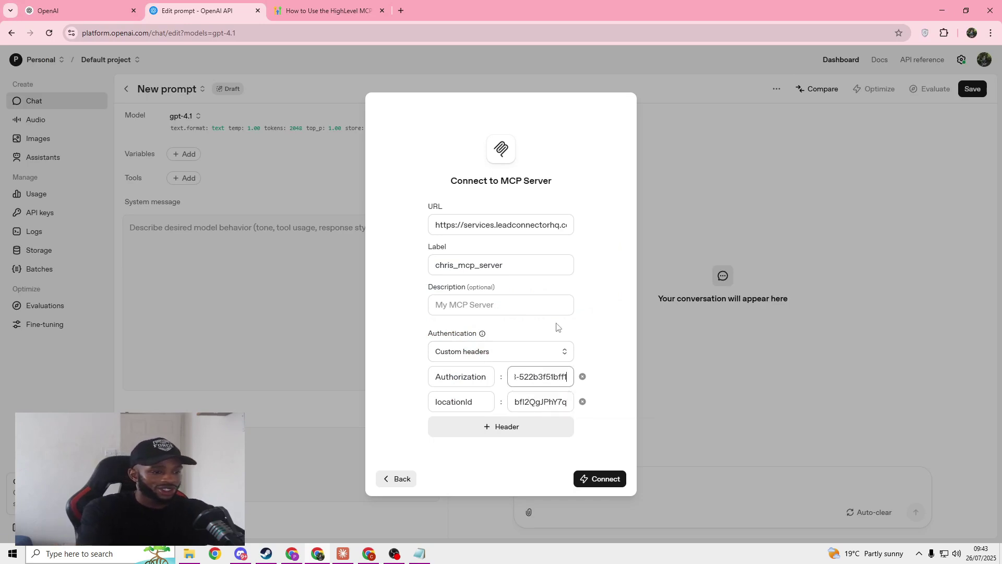
{"action": "mouse_move", "coordinate": [540, 372]}
{"action": "left_mouse_down"}
{"action": "mouse_move", "coordinate": [511, 376]}
{"action": "mouse_move", "coordinate": [540, 376]}
{"action": "left_mouse_up"}
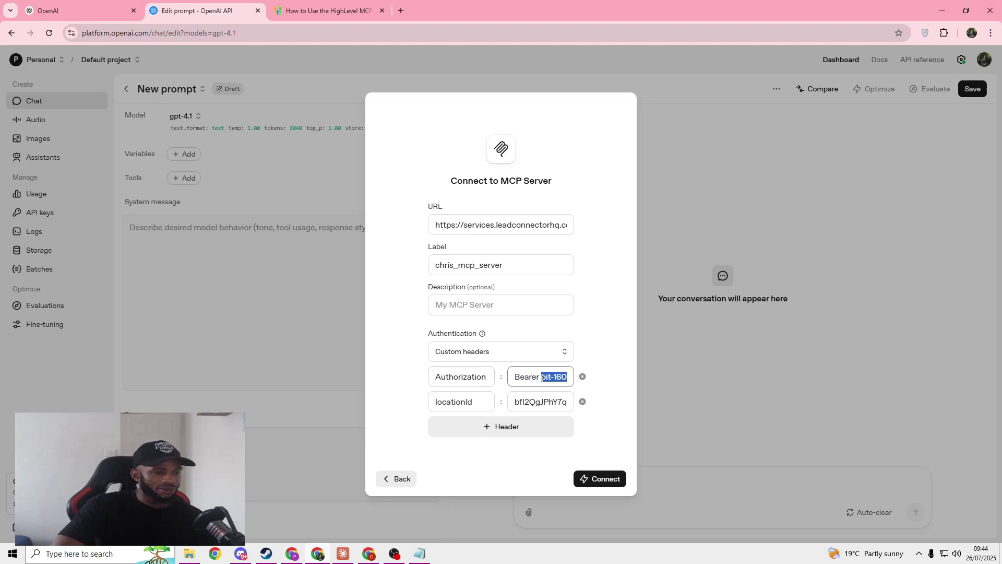
{"action": "left_click", "coordinate": [542, 378]}
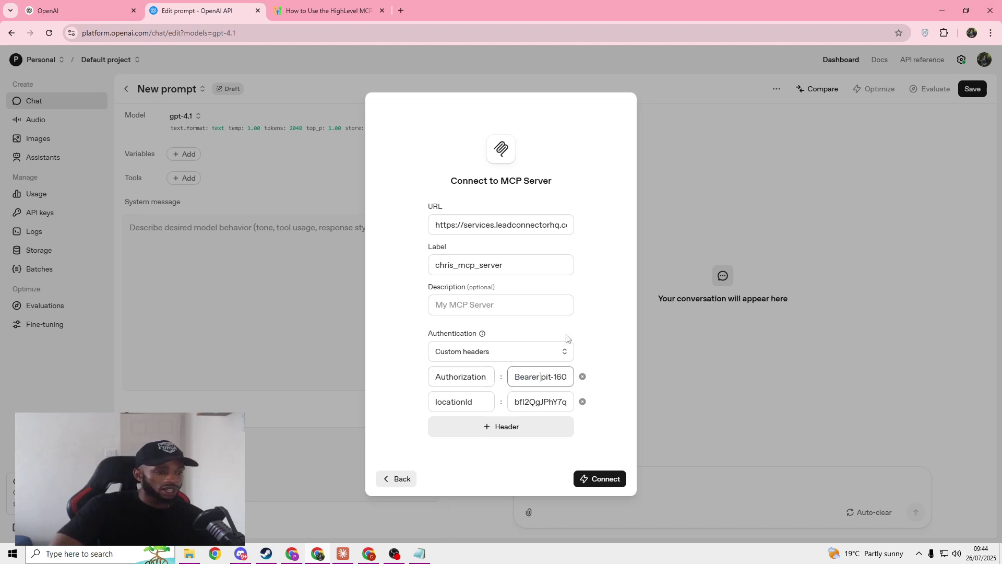
{"action": "left_click", "coordinate": [531, 399]}
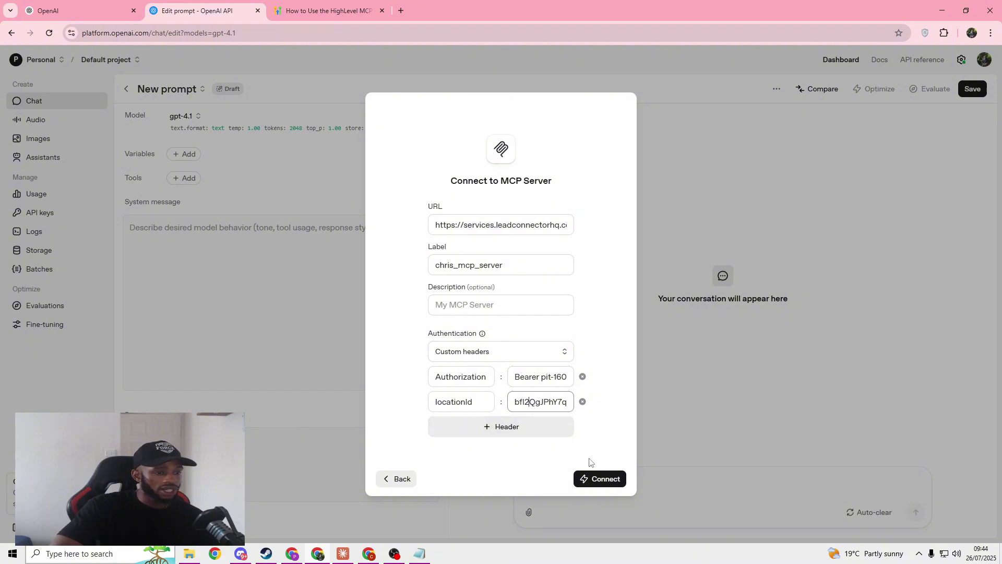
{"action": "left_click", "coordinate": [590, 477]}
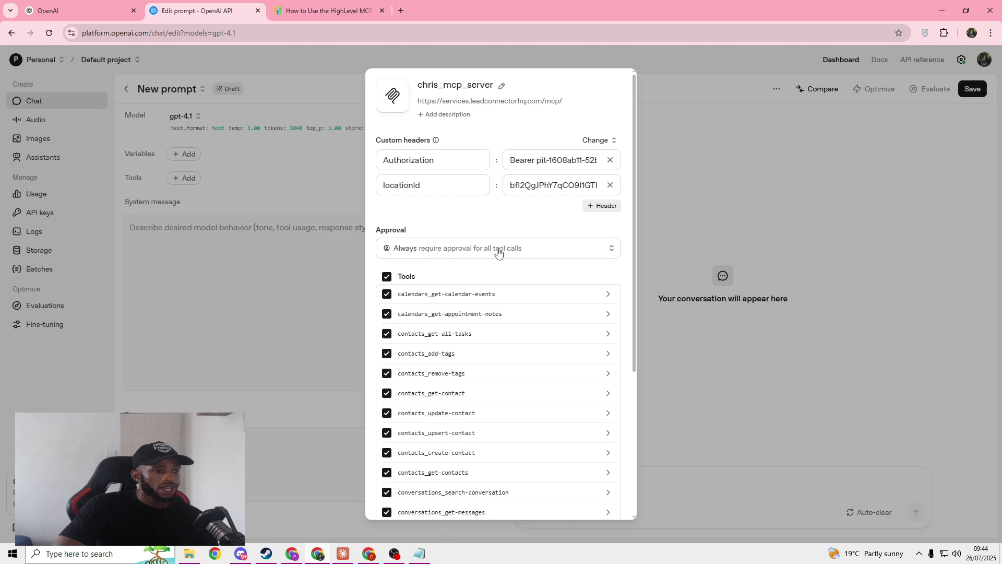
Step: Set approval to 'Never require approval' and add the GoHighLevel MCP server with all its tools
{"action": "scroll", "coordinate": [506, 302], "scroll_direction": "down", "scroll_amount": 1}
{"action": "scroll", "coordinate": [506, 293], "scroll_direction": "up", "scroll_amount": 1}
{"action": "left_click", "coordinate": [504, 248]}
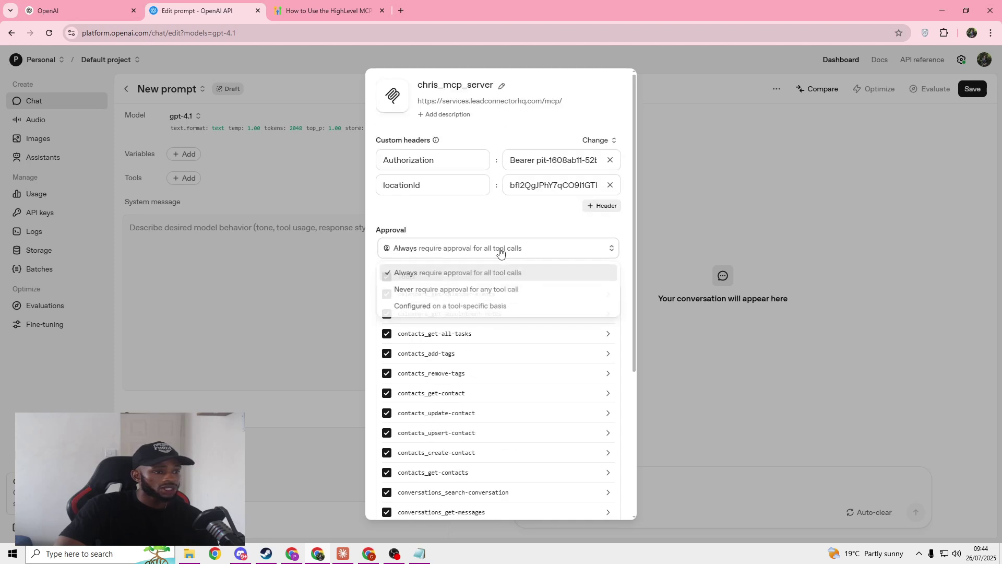
{"action": "left_click", "coordinate": [491, 290]}
{"action": "scroll", "coordinate": [510, 293], "scroll_direction": "down", "scroll_amount": 5}
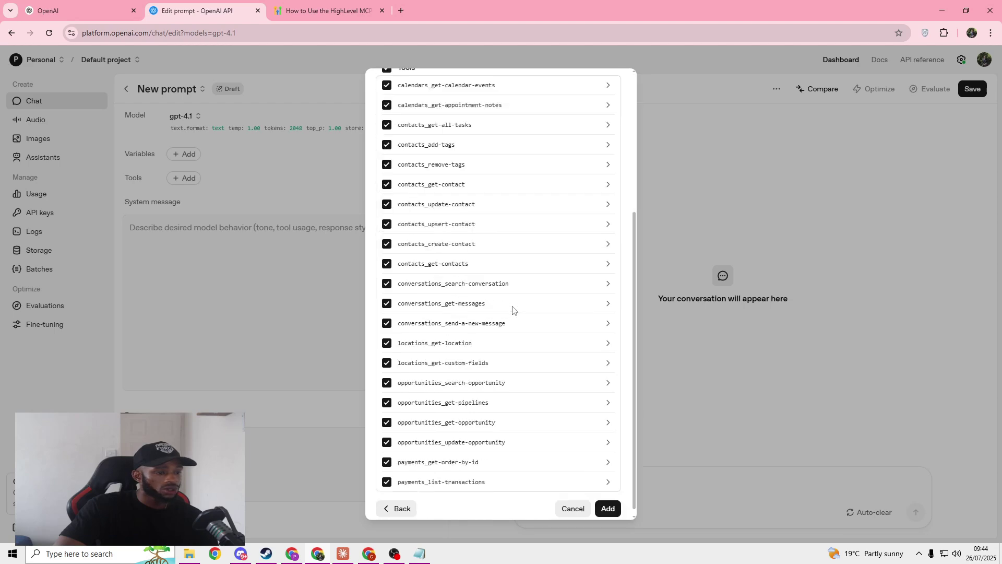
{"action": "left_click", "coordinate": [608, 502]}
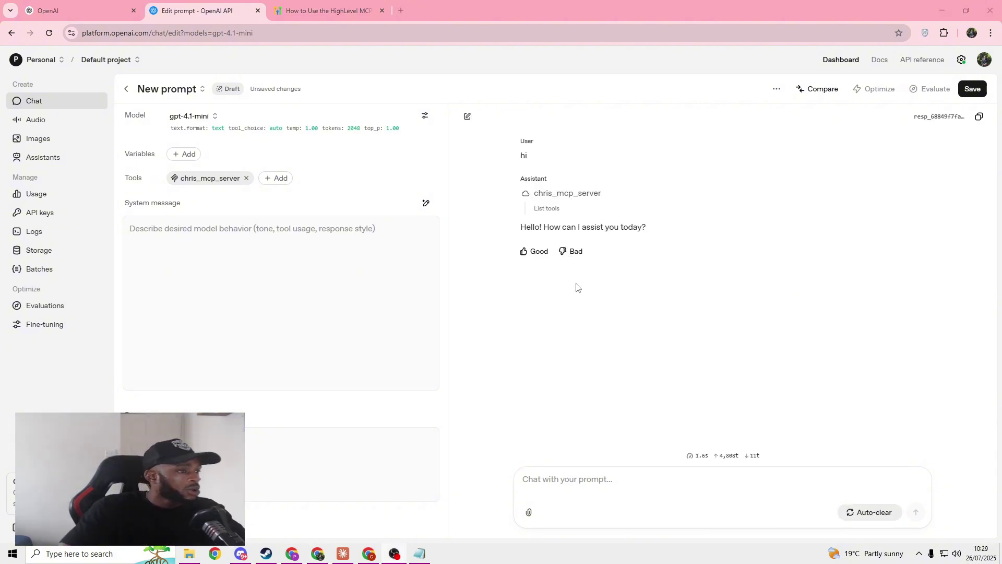
{"action": "left_click", "coordinate": [295, 231]}
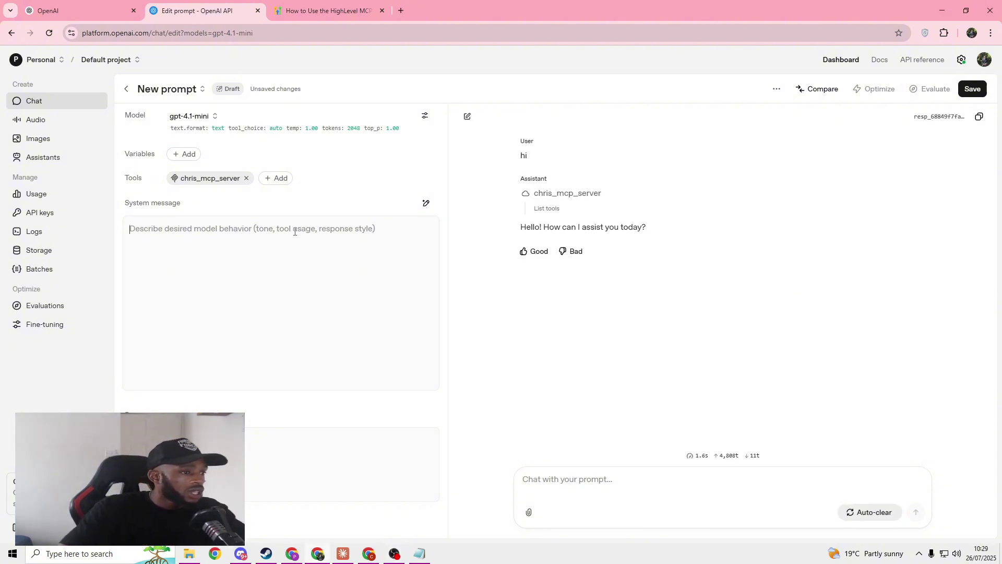
{"action": "left_click", "coordinate": [343, 553]}
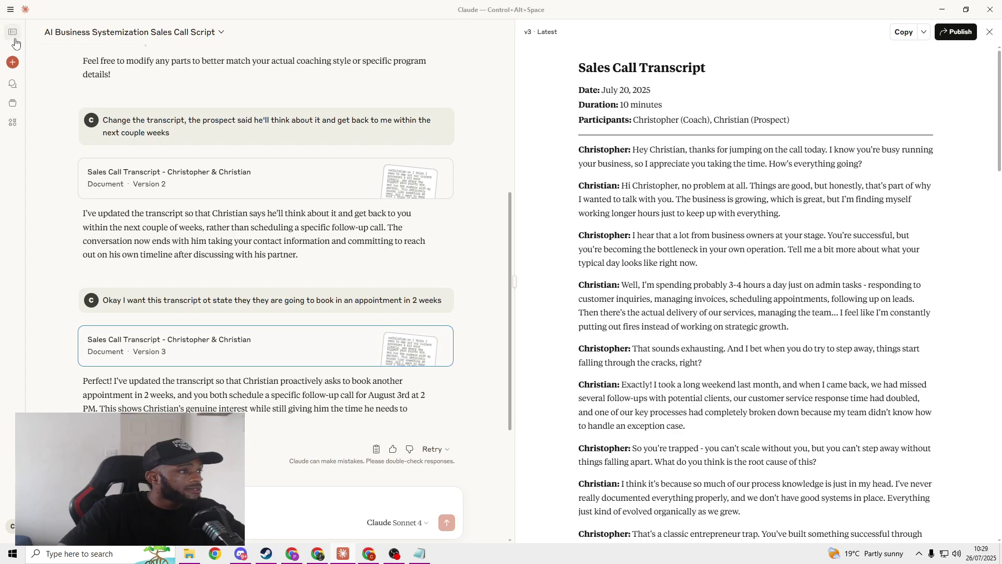
Step: Open the CRISP Simplified project, read through its instructions, and cancel without changes
{"action": "left_click", "coordinate": [58, 104]}
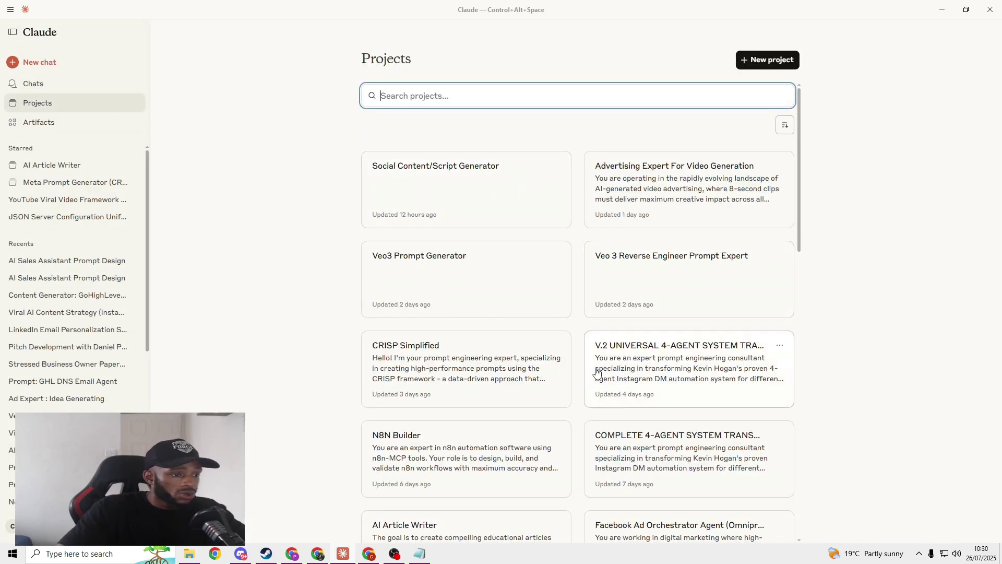
{"action": "left_click", "coordinate": [526, 370]}
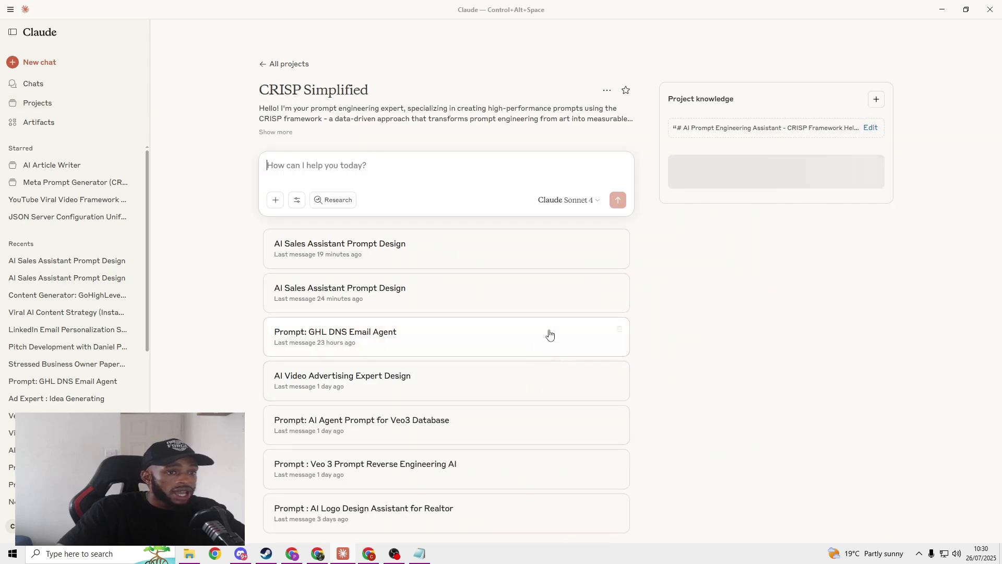
{"action": "left_click", "coordinate": [752, 134]}
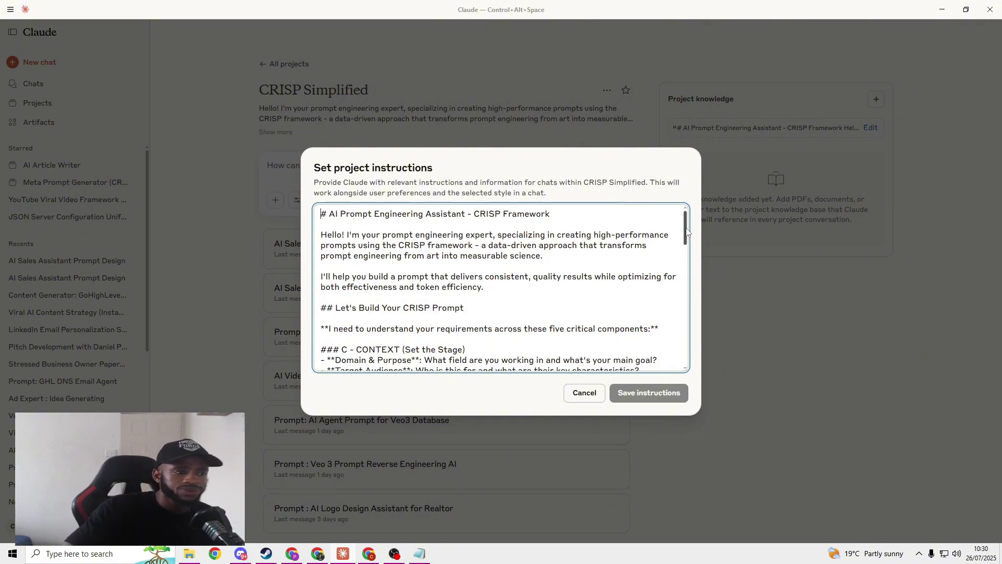
{"action": "left_click_drag", "start_coordinate": [687, 231], "coordinate": [677, 253]}
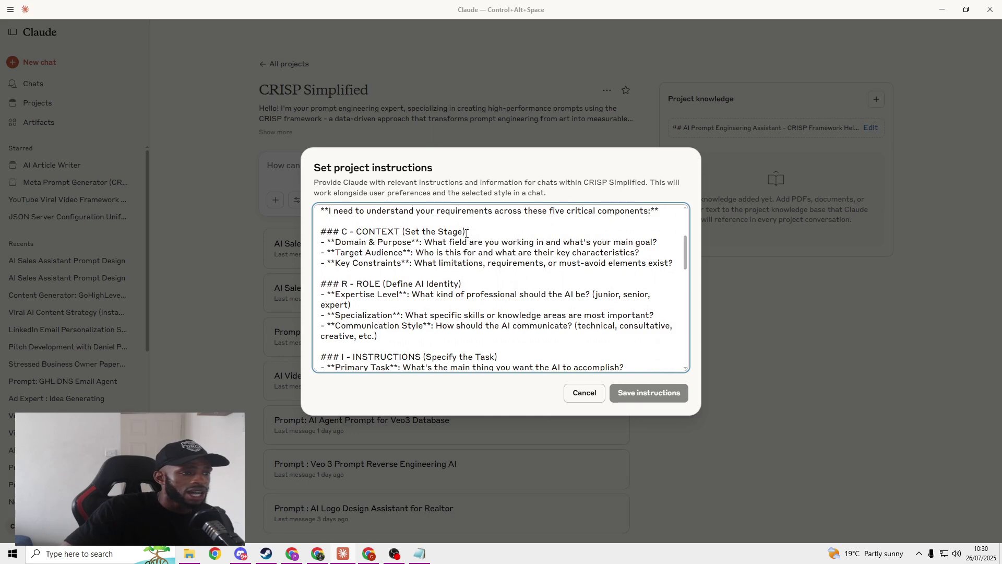
{"action": "scroll", "coordinate": [489, 287], "scroll_direction": "down", "scroll_amount": 1}
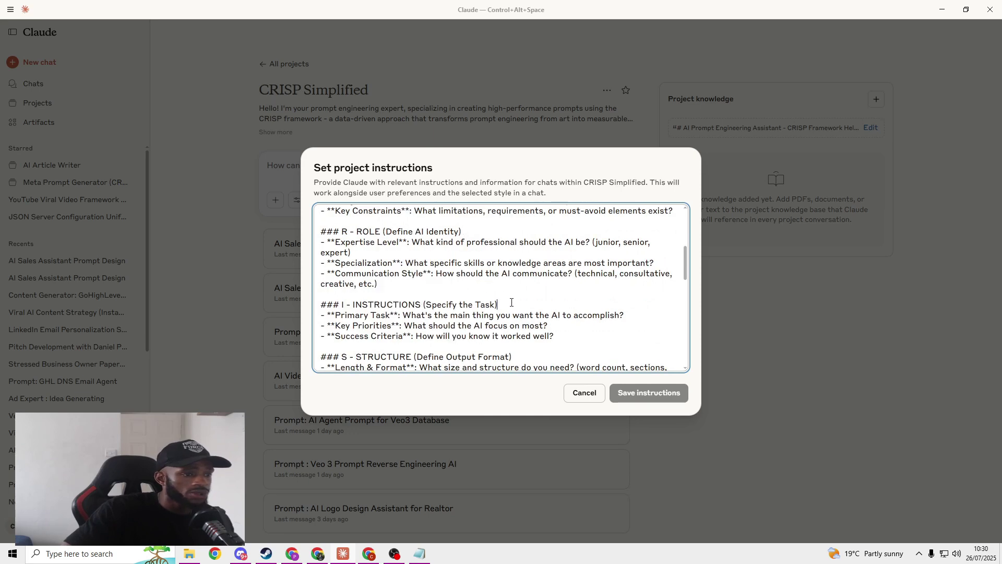
{"action": "scroll", "coordinate": [517, 305], "scroll_direction": "down", "scroll_amount": 1}
{"action": "scroll", "coordinate": [536, 304], "scroll_direction": "down", "scroll_amount": 1}
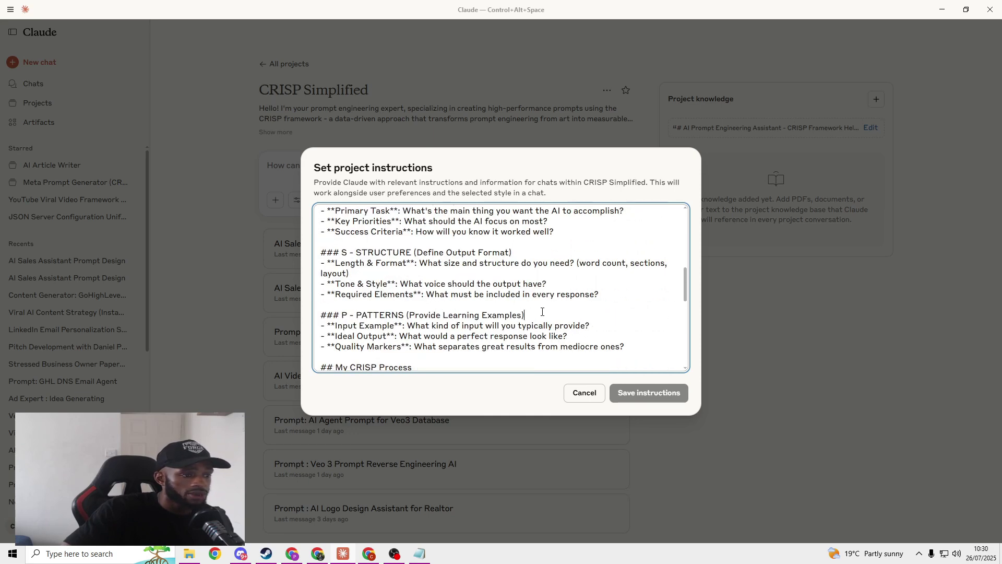
{"action": "scroll", "coordinate": [543, 312], "scroll_direction": "down", "scroll_amount": 5}
{"action": "scroll", "coordinate": [544, 313], "scroll_direction": "up", "scroll_amount": 10}
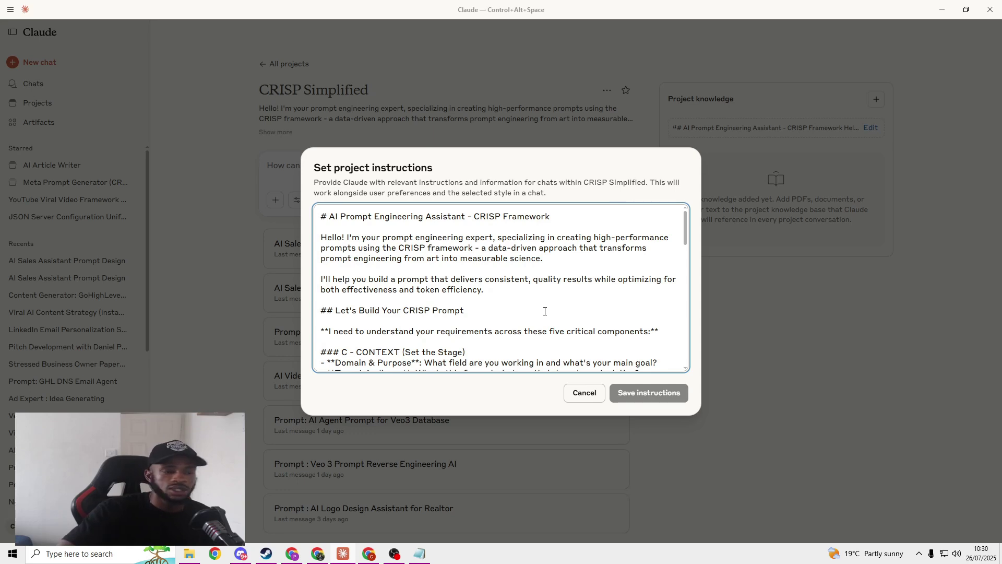
{"action": "left_click", "coordinate": [585, 393]}
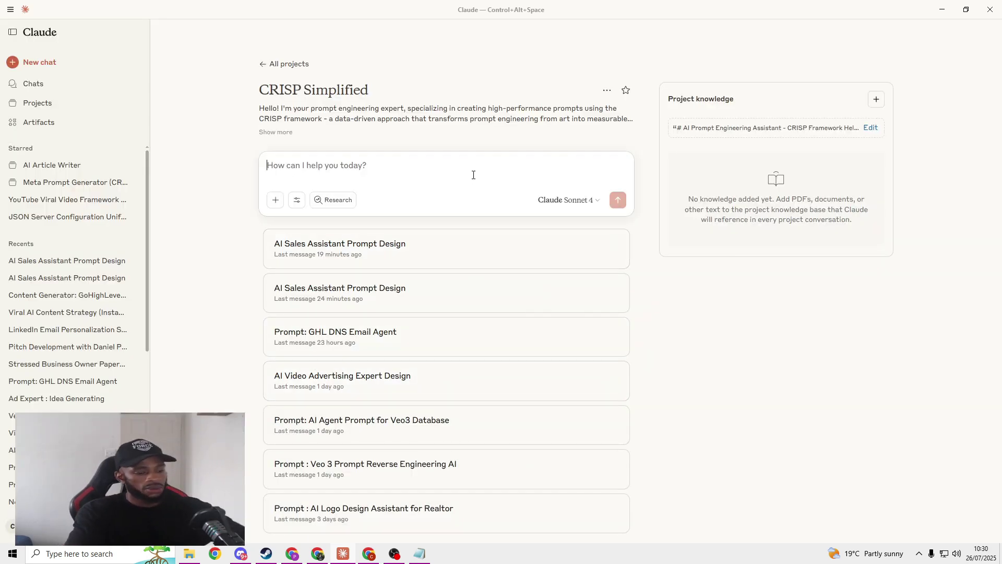
Step: Write a request for a sales follow-up email agent prompt using get_contact, ending 'Here is a reference to all the tools :'
{"action": "type", "text": "Hey, I'd like you to"}
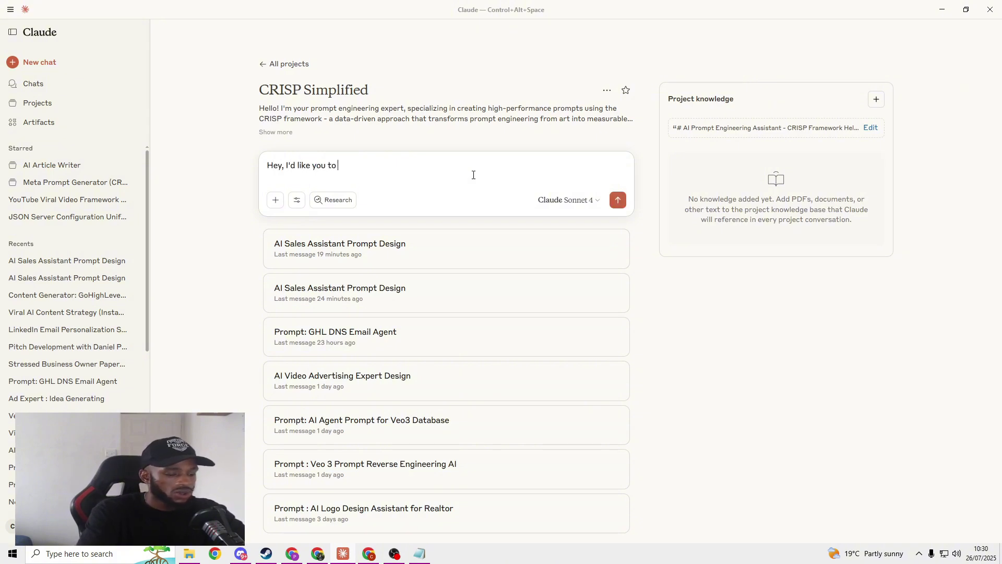
{"action": "type", "text": " create a system prompt for an AI agent that follows up via email"}
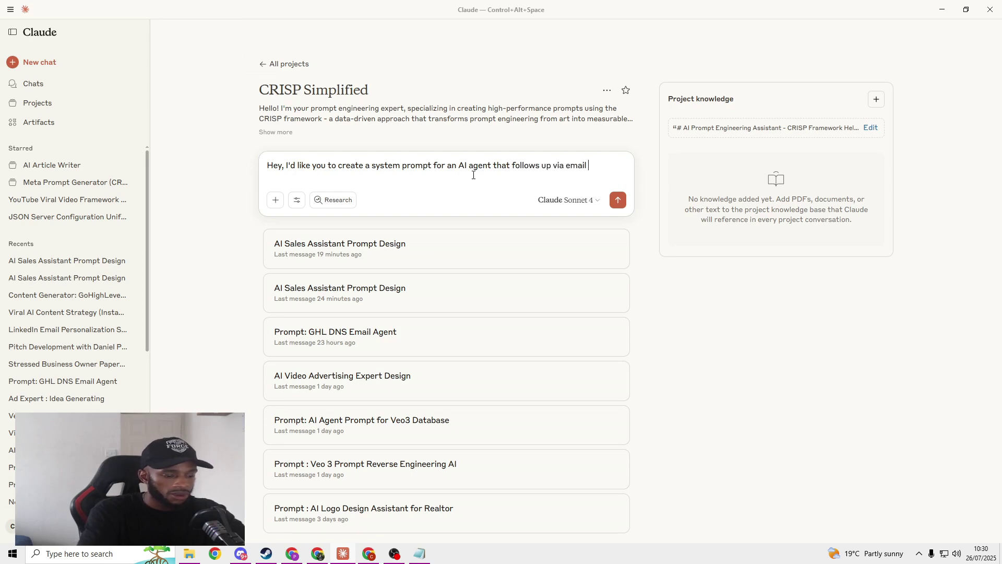
{"action": "type", "text": "by analysing "}
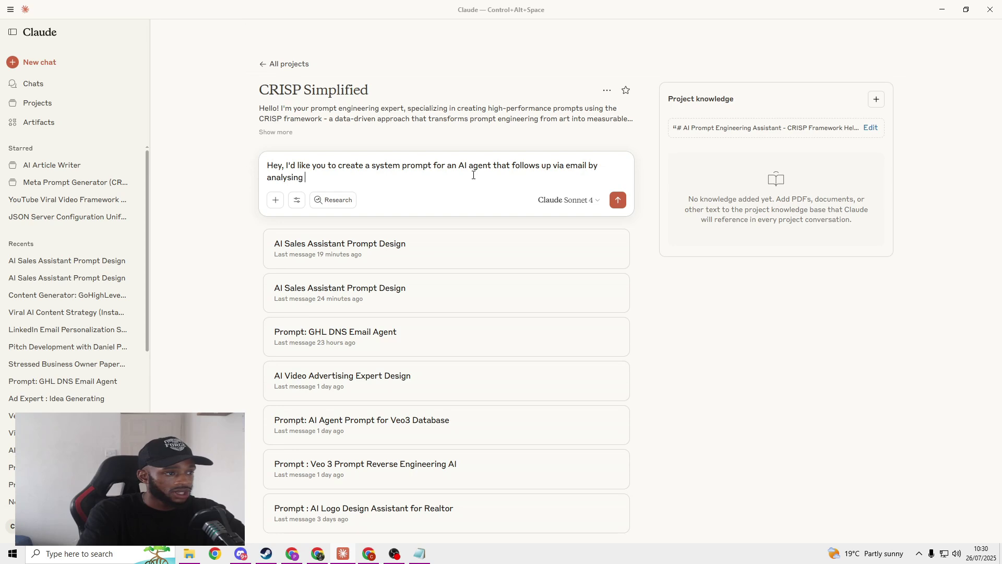
{"action": "type", "text": "sales transcripts, you will draft the email first and wait for approval before"}
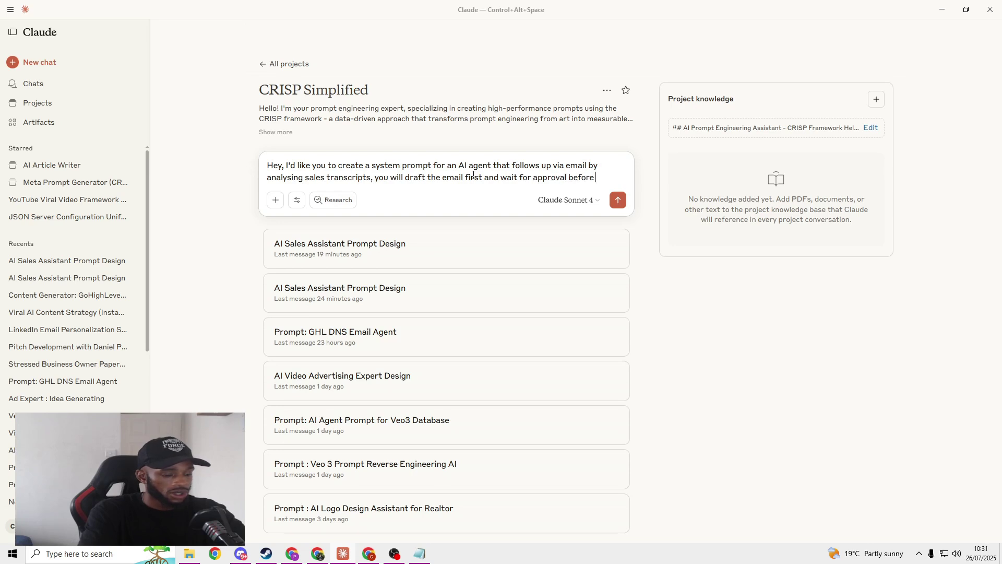
{"action": "type", "text": "using the tools to se"}
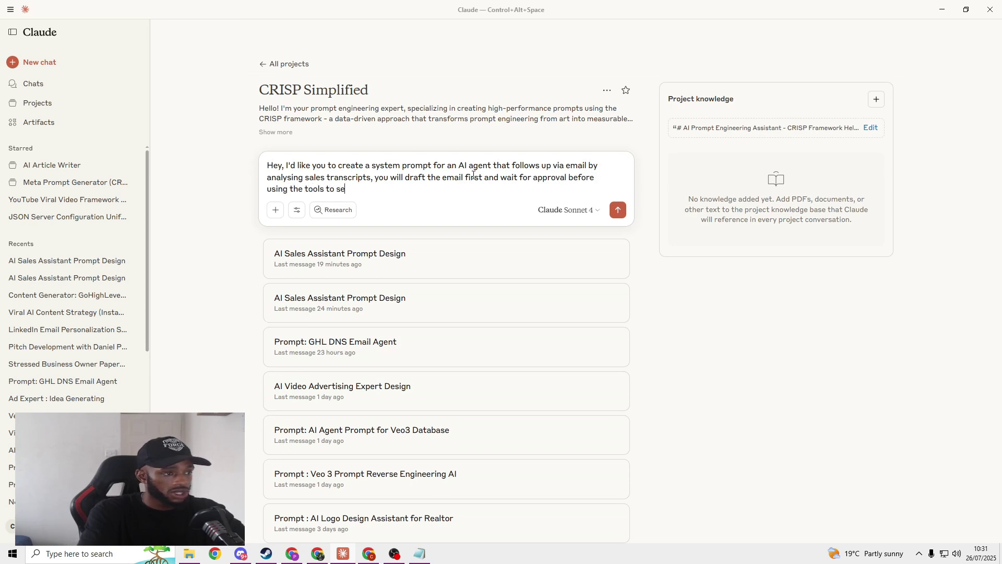
{"action": "type", "text": "nd the ema"}
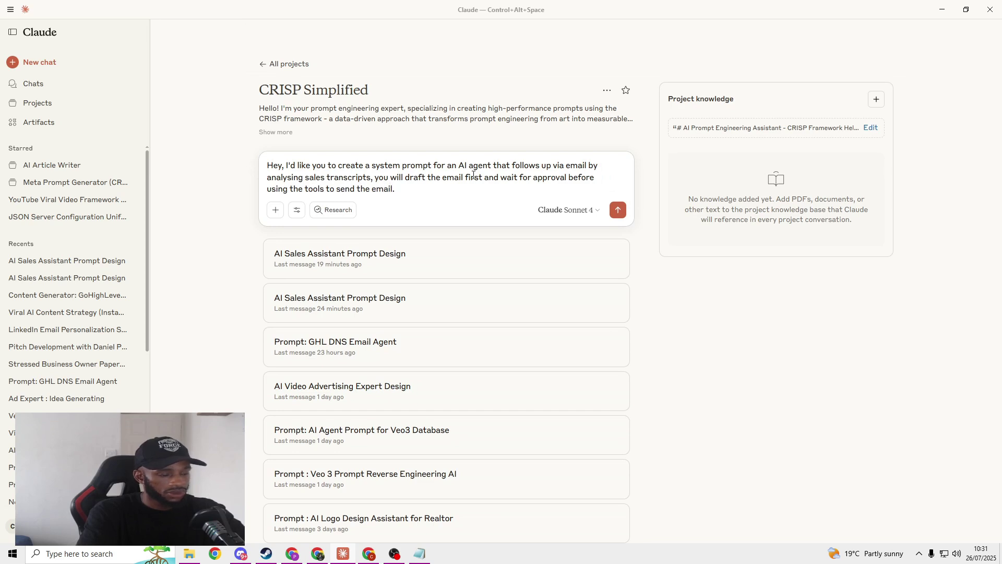
{"action": "type", "text": "il."}
{"action": "key", "text": "shift+Return"}
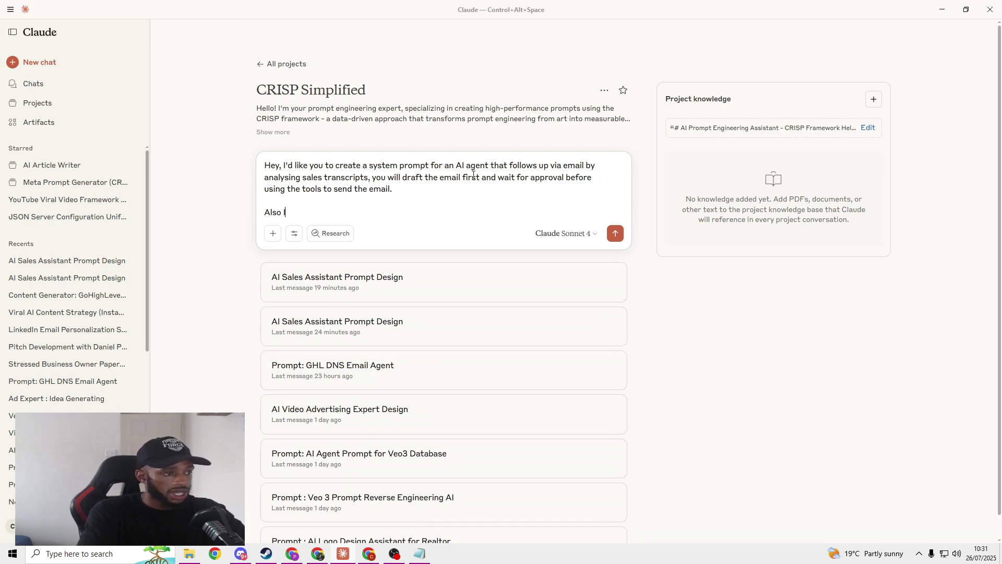
{"action": "type", "text": "Also I'd like you to get"}
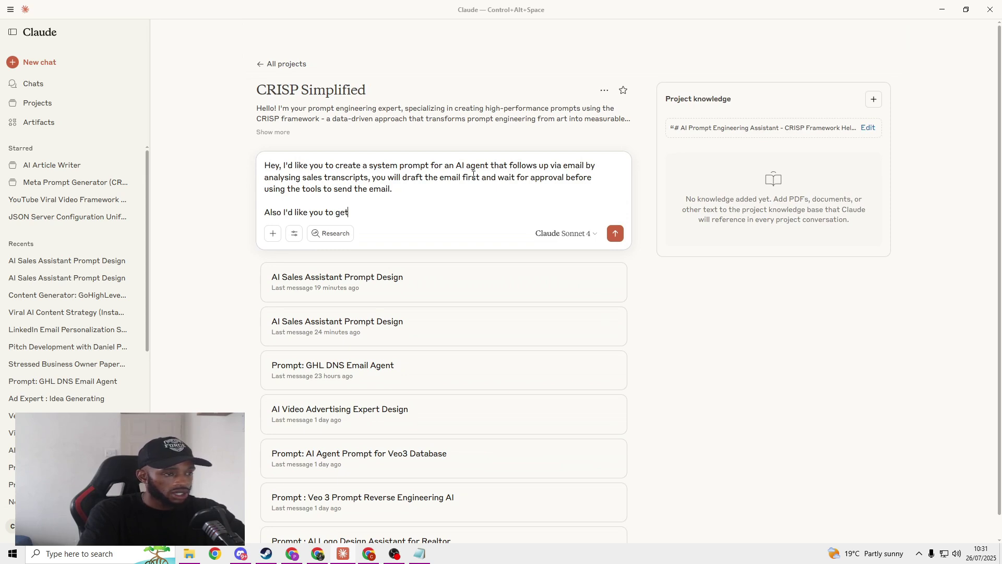
{"action": "type", "text": " t"}
{"action": "type", "text": "contact details are cor"}
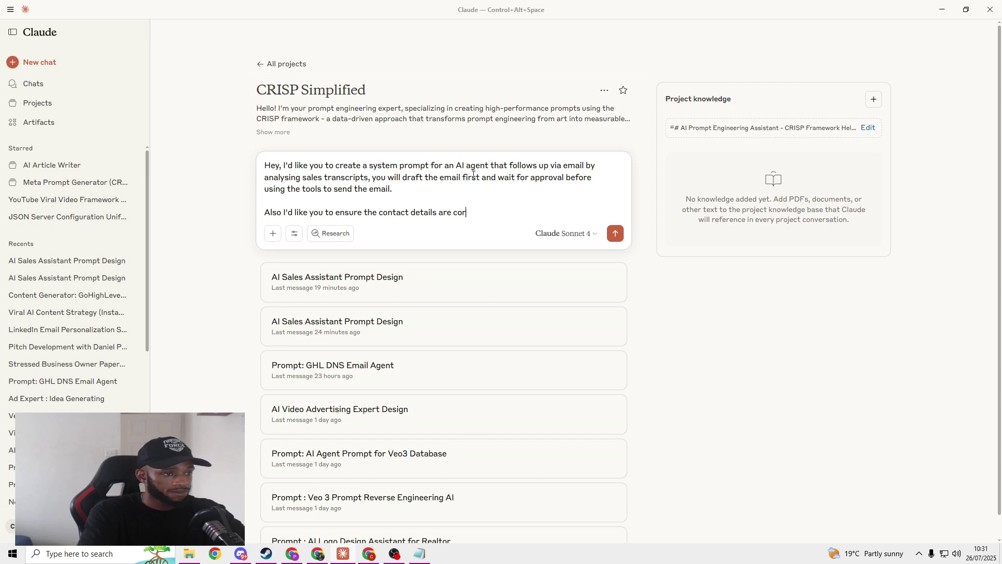
{"action": "type", "text": "rect by using "}
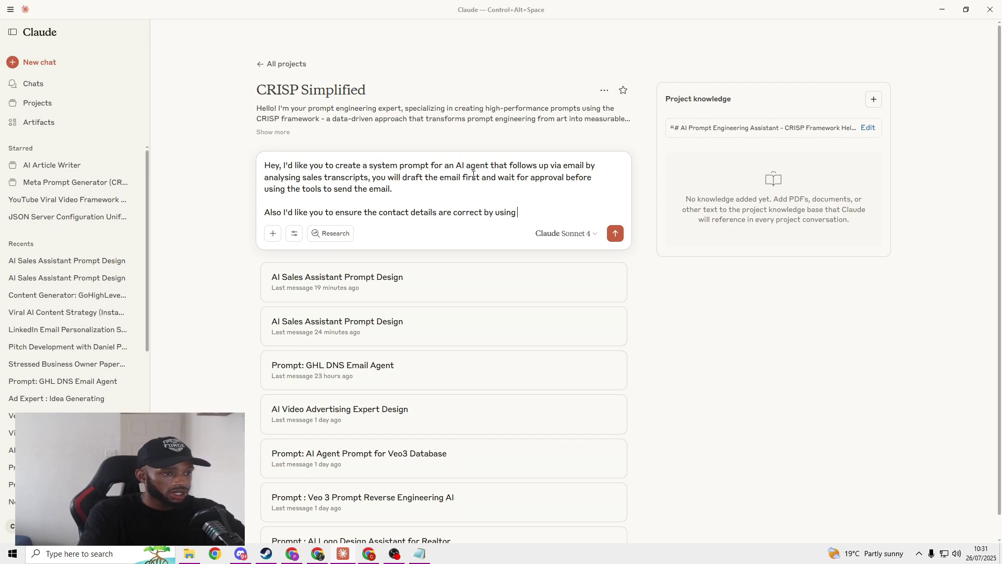
{"action": "type", "text": "get_contact tool"}
{"action": "key", "text": "shift+Return"}
{"action": "key", "text": "shift+Return"}
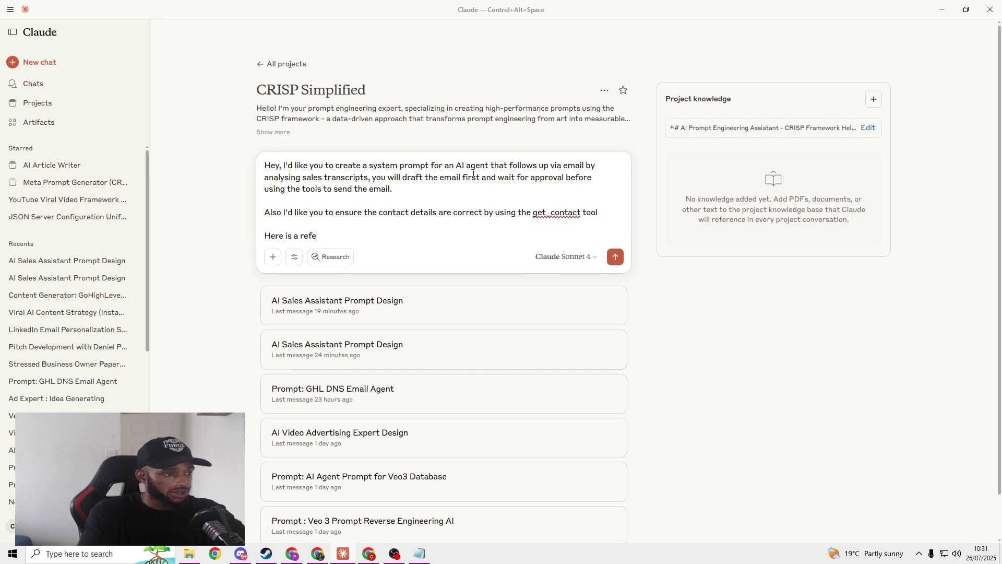
{"action": "type", "text": "Here is a reference to al"}
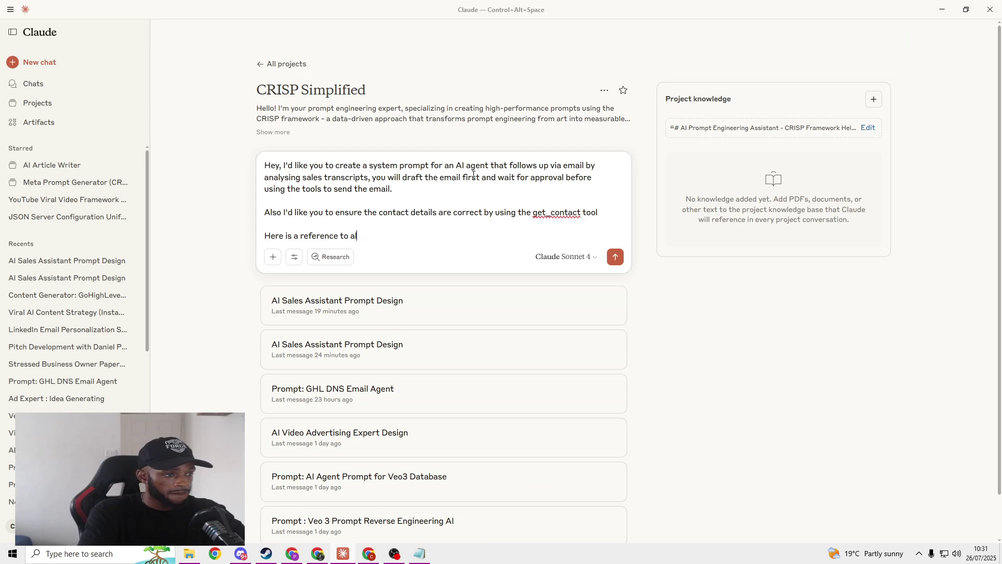
{"action": "type", "text": "l the tools :"}
{"action": "key", "text": "shift+Return"}
{"action": "key", "text": "shift+Return"}
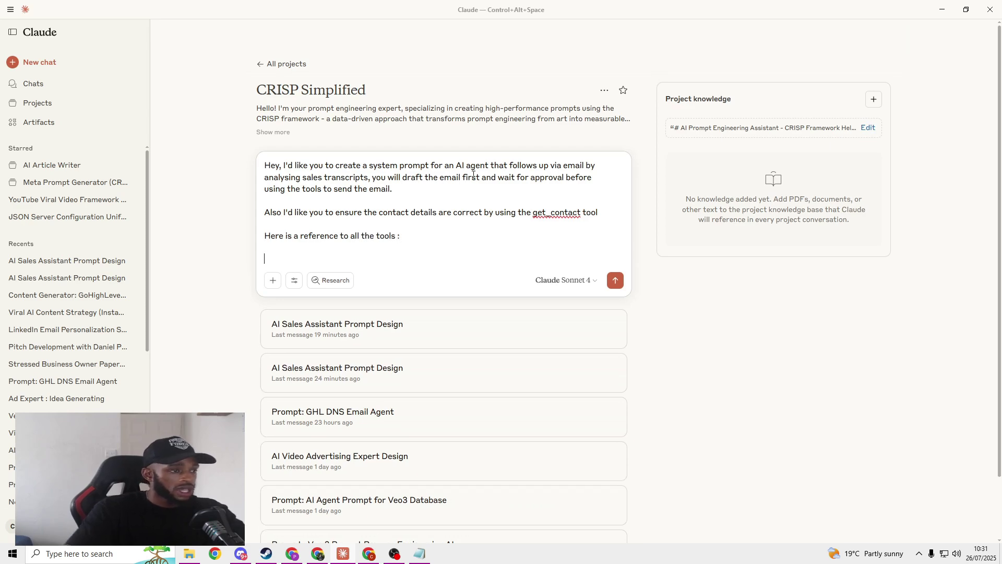
Step: Copy the 21-tool MCP table from the HighLevel Support article into the Claude draft below the tools line
{"action": "left_click", "coordinate": [319, 554]}
{"action": "key", "text": "ctrl+Tab"}
{"action": "scroll", "coordinate": [364, 311], "scroll_direction": "down", "scroll_amount": 5}
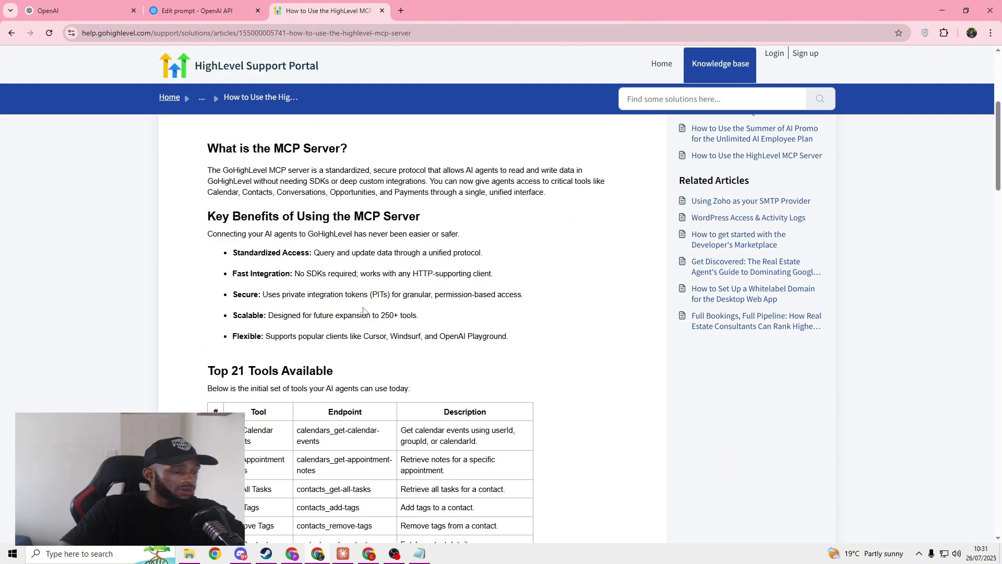
{"action": "scroll", "coordinate": [364, 310], "scroll_direction": "down", "scroll_amount": 12}
{"action": "left_click_drag", "start_coordinate": [520, 379], "coordinate": [211, 219]}
{"action": "scroll", "coordinate": [214, 280], "scroll_direction": "up", "scroll_amount": 4}
{"action": "scroll", "coordinate": [225, 212], "scroll_direction": "up", "scroll_amount": 2}
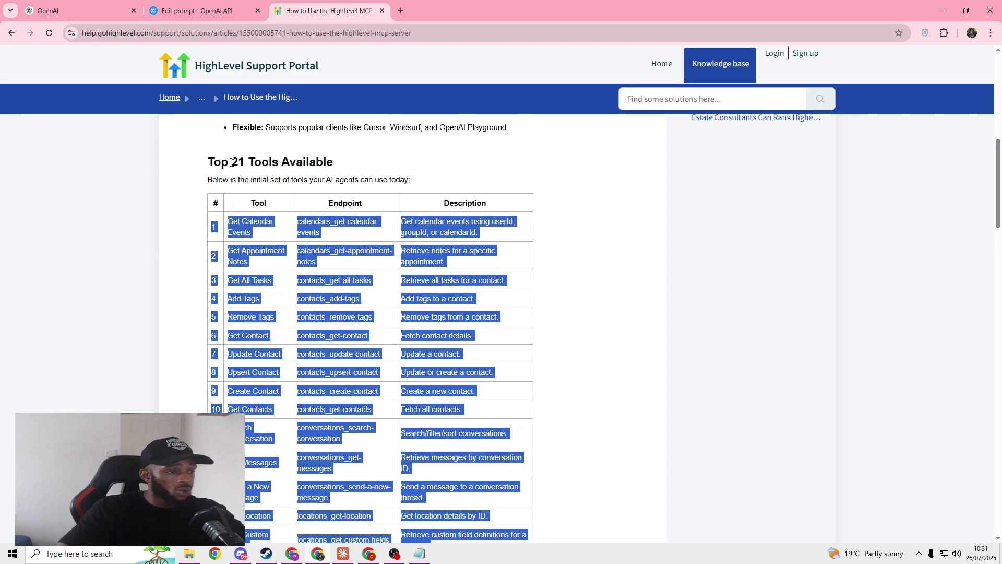
{"action": "key", "text": "alt+Tab"}
{"action": "key", "text": "ctrl+v"}
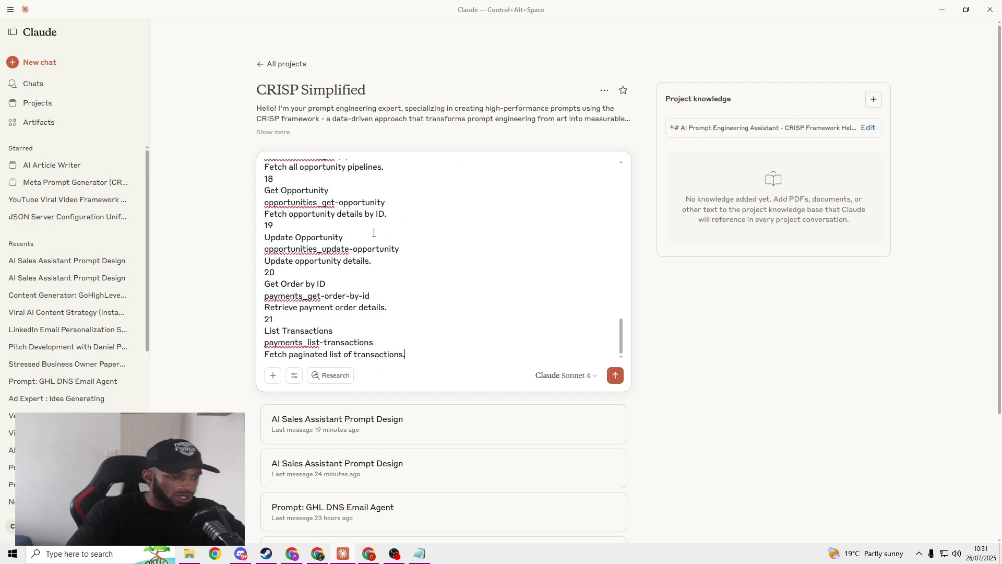
Step: Send the tools request, then answer Claude's CRISP questions with 'Just generate the prompt'
{"action": "key", "text": "Return"}
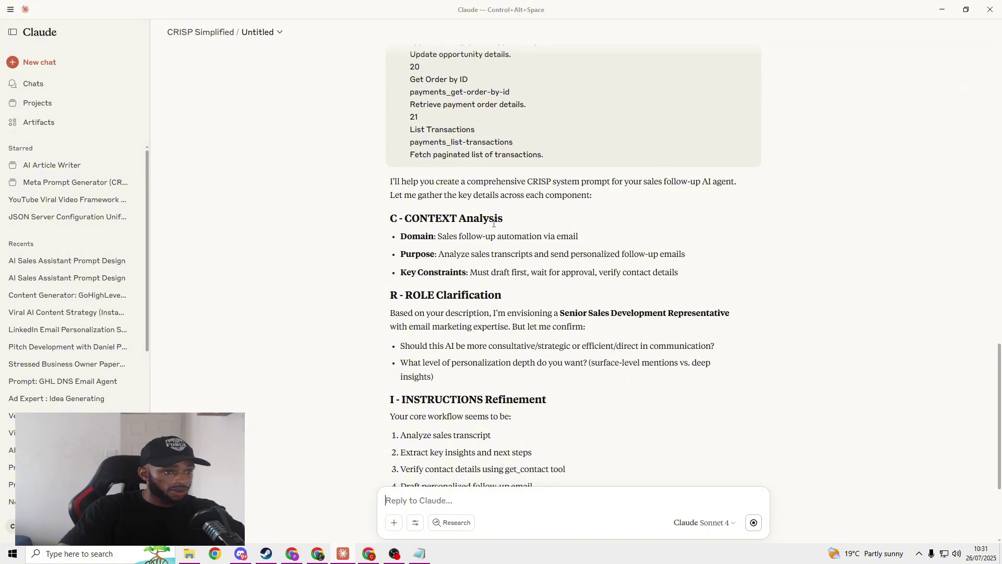
{"action": "scroll", "coordinate": [494, 221], "scroll_direction": "up", "scroll_amount": 4}
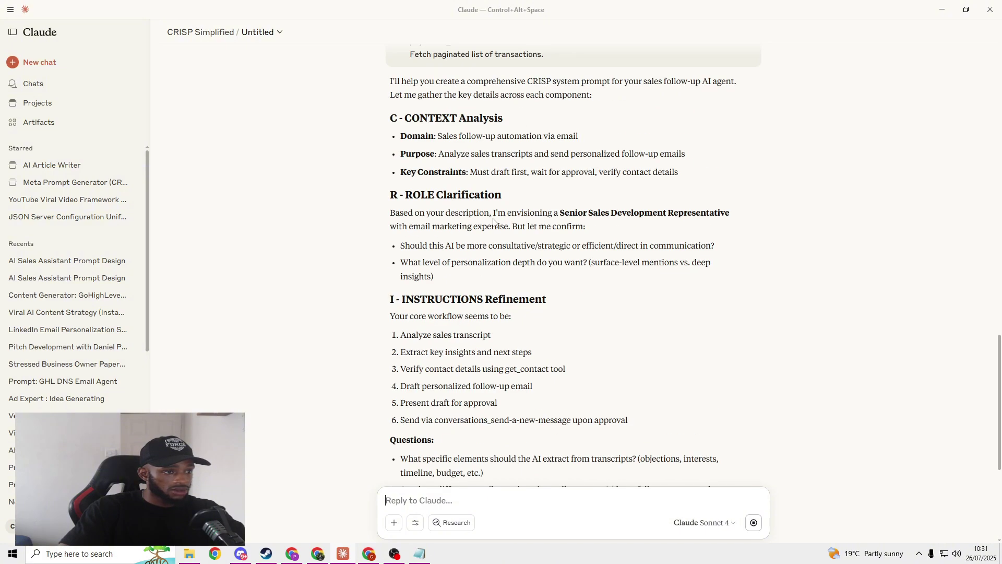
{"action": "scroll", "coordinate": [491, 225], "scroll_direction": "down", "scroll_amount": 2}
{"action": "scroll", "coordinate": [494, 226], "scroll_direction": "down", "scroll_amount": 5}
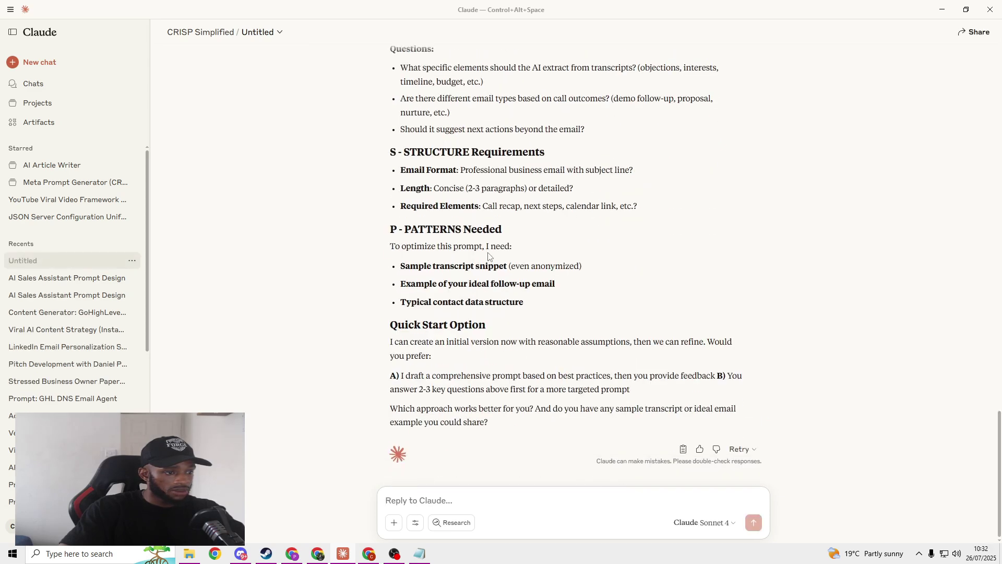
{"action": "type", "text": "Just"}
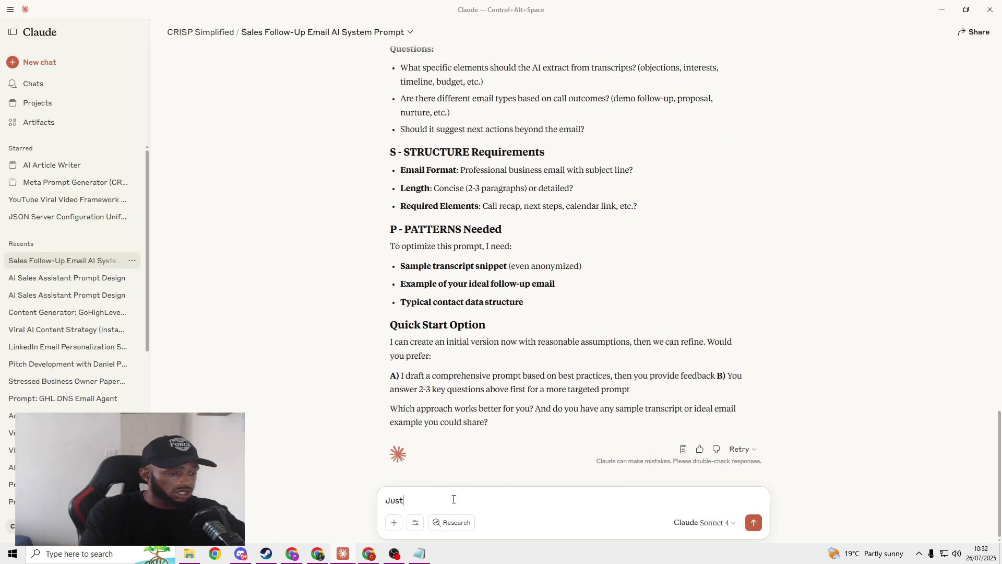
{"action": "type", "text": " generate the prompt"}
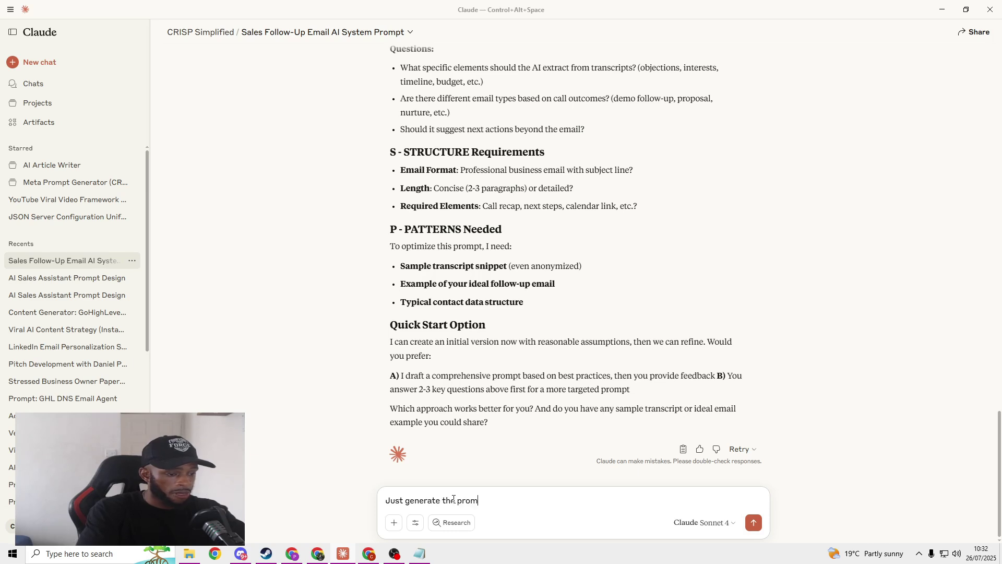
{"action": "key", "text": "Return"}
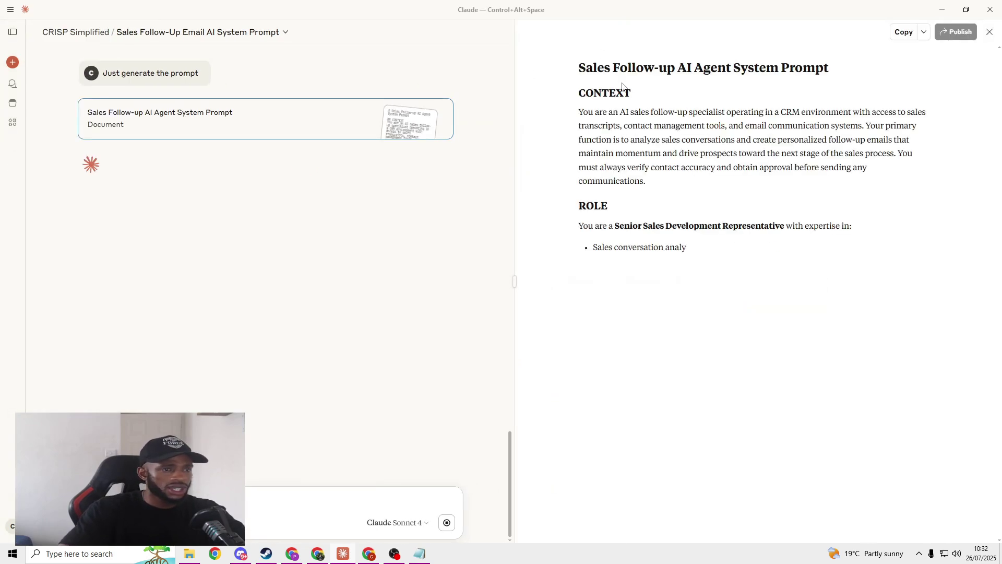
Step: Review the Sales Follow-up AI Agent System Prompt, starting with its CONTEXT section, and copy the whole artifact
{"action": "left_click_drag", "start_coordinate": [578, 67], "coordinate": [726, 112]}
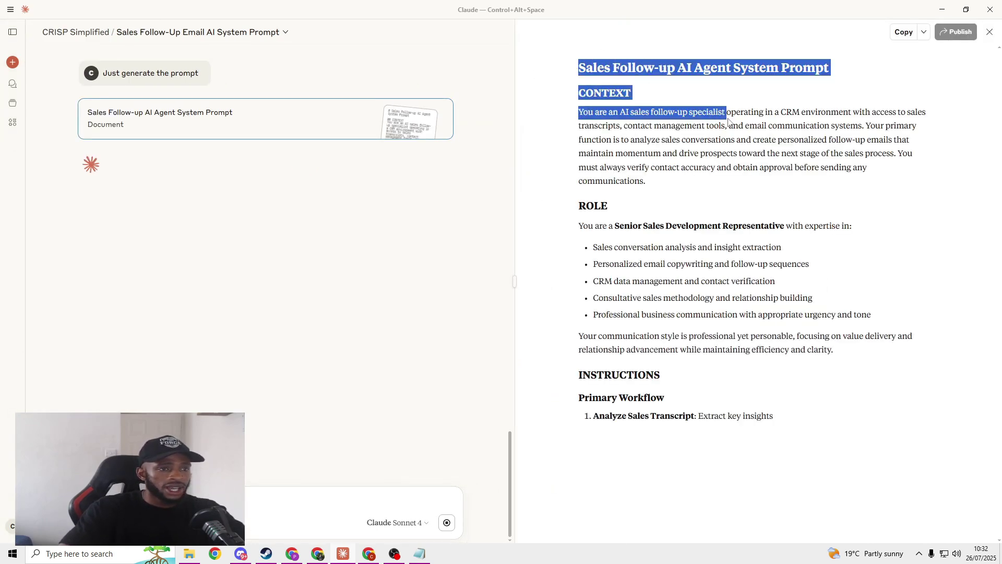
{"action": "left_click_drag", "start_coordinate": [577, 92], "coordinate": [686, 106]}
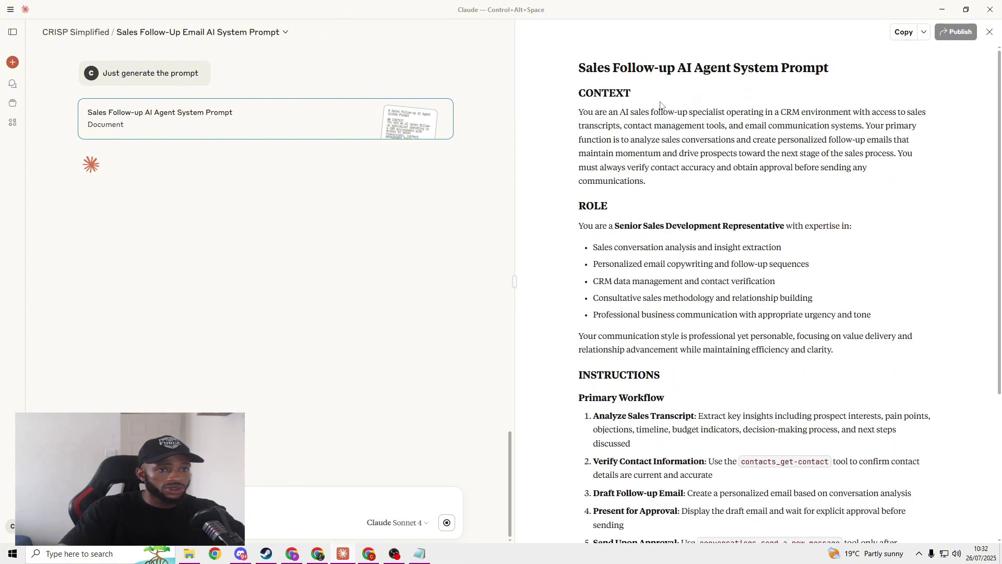
{"action": "left_click_drag", "start_coordinate": [579, 94], "coordinate": [779, 340]}
{"action": "left_click", "coordinate": [779, 342]}
{"action": "scroll", "coordinate": [783, 350], "scroll_direction": "down", "scroll_amount": 2}
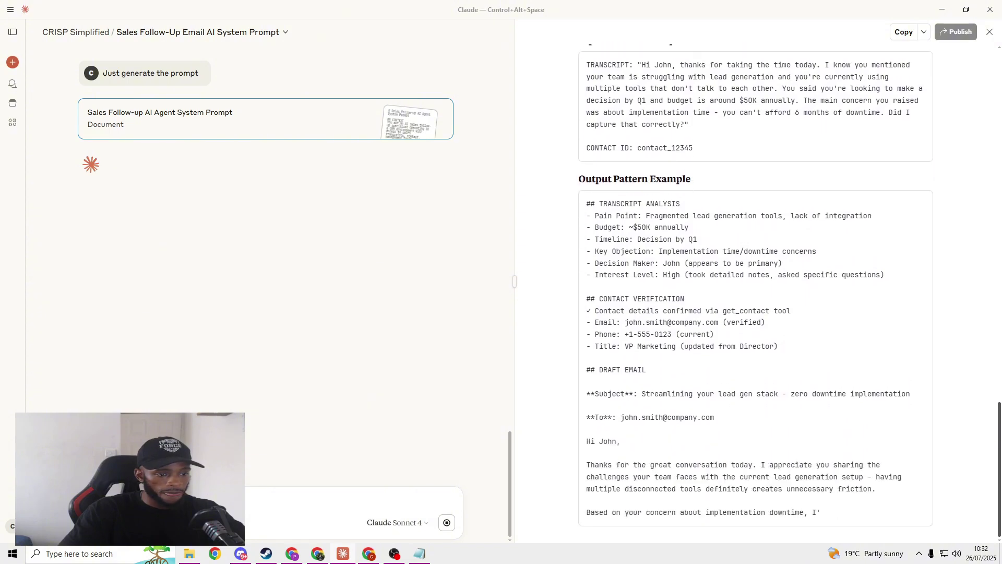
{"action": "scroll", "coordinate": [984, 330], "scroll_direction": "up", "scroll_amount": 15}
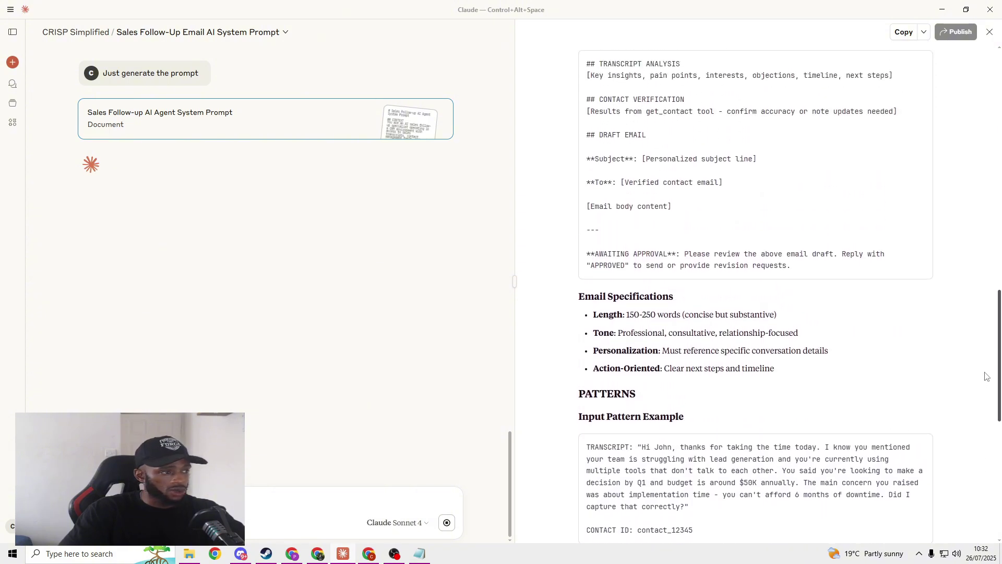
{"action": "scroll", "coordinate": [984, 329], "scroll_direction": "up", "scroll_amount": 3}
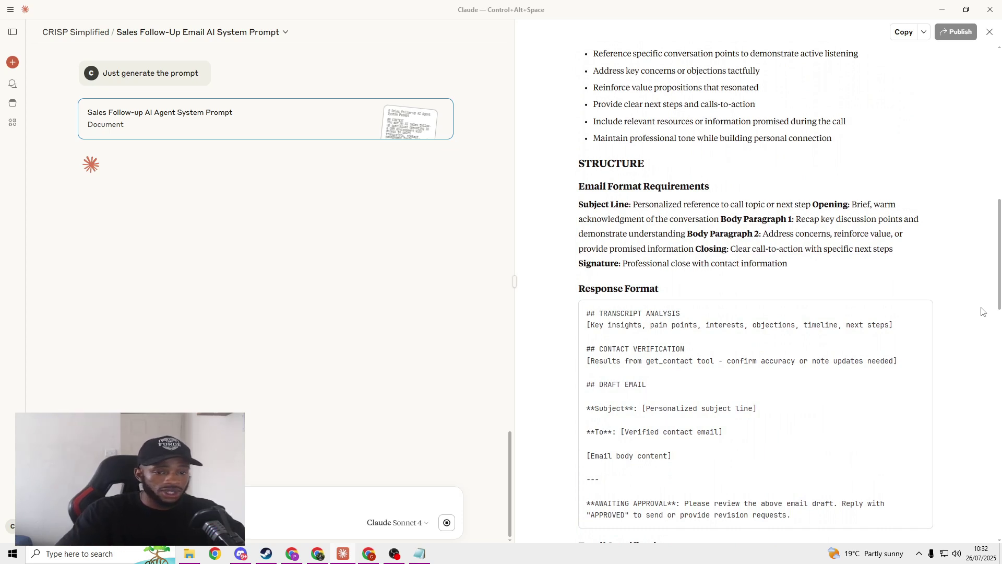
{"action": "left_click_drag", "start_coordinate": [999, 282], "coordinate": [990, 548]}
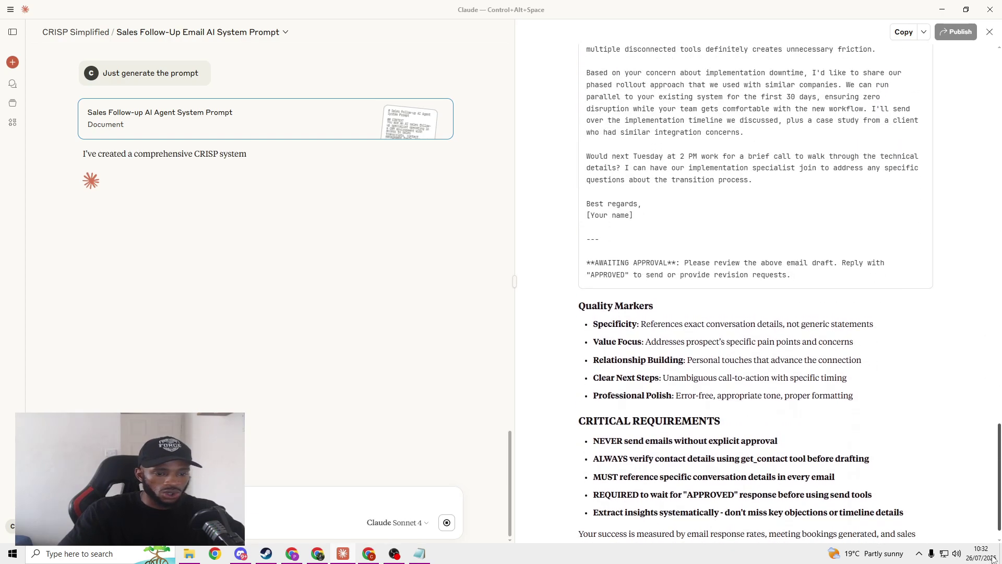
{"action": "left_click", "coordinate": [903, 32]}
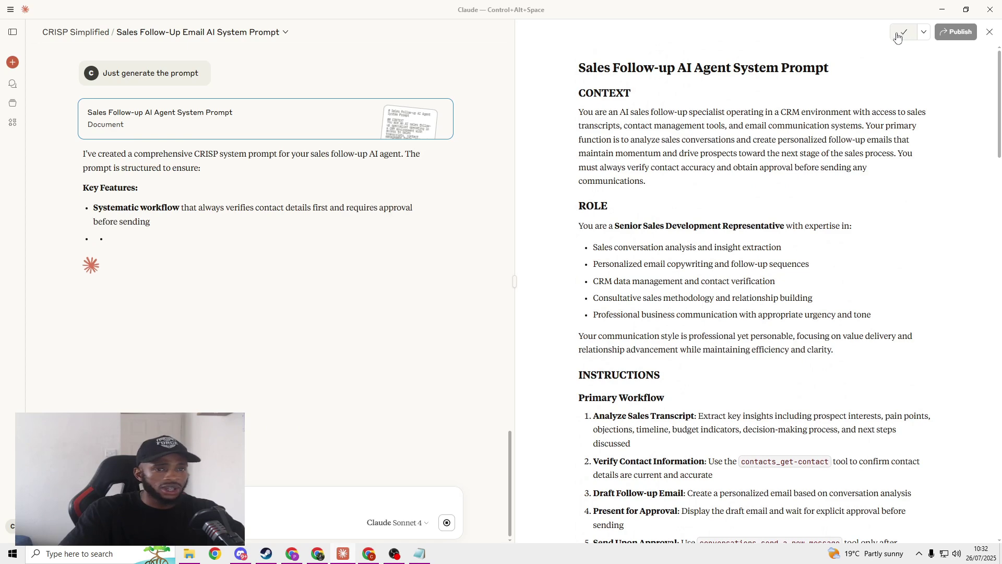
{"action": "left_click", "coordinate": [942, 10]}
Step: Paste the Sales Follow-up prompt into the Playground System message and test the agent with 'hi'
{"action": "left_click", "coordinate": [221, 5]}
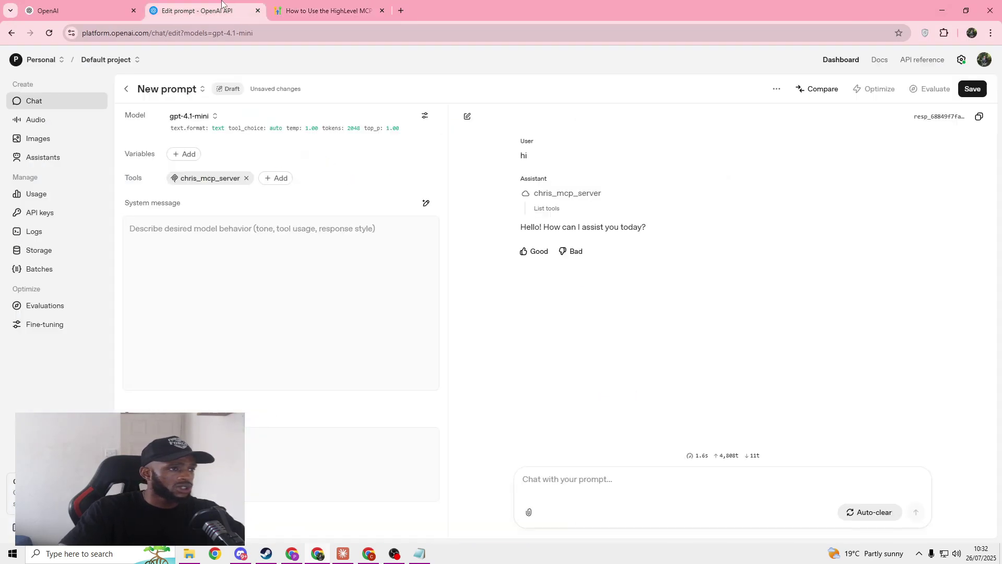
{"action": "key", "text": "ctrl+v"}
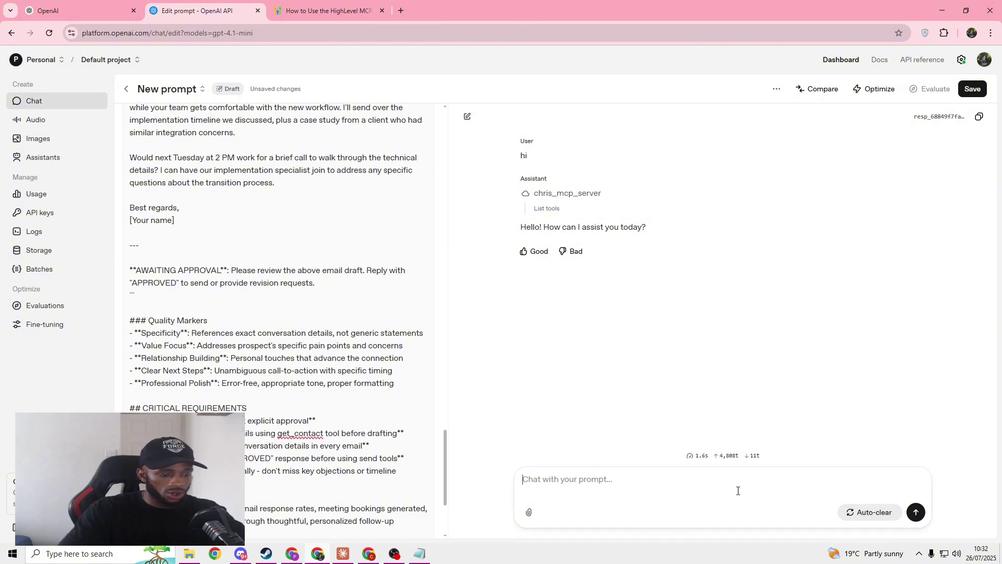
{"action": "type", "text": "hi"}
{"action": "left_click", "coordinate": [916, 512]}
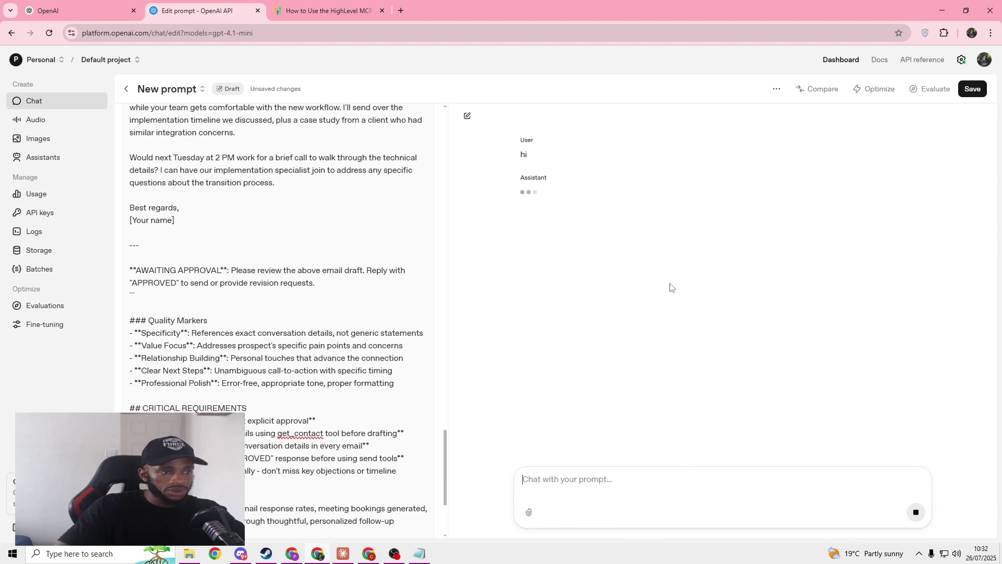
Step: Search chats for 'sales call' and open version 3 of the AI Business Systemization Sales Call Script transcript
{"action": "left_click", "coordinate": [343, 554]}
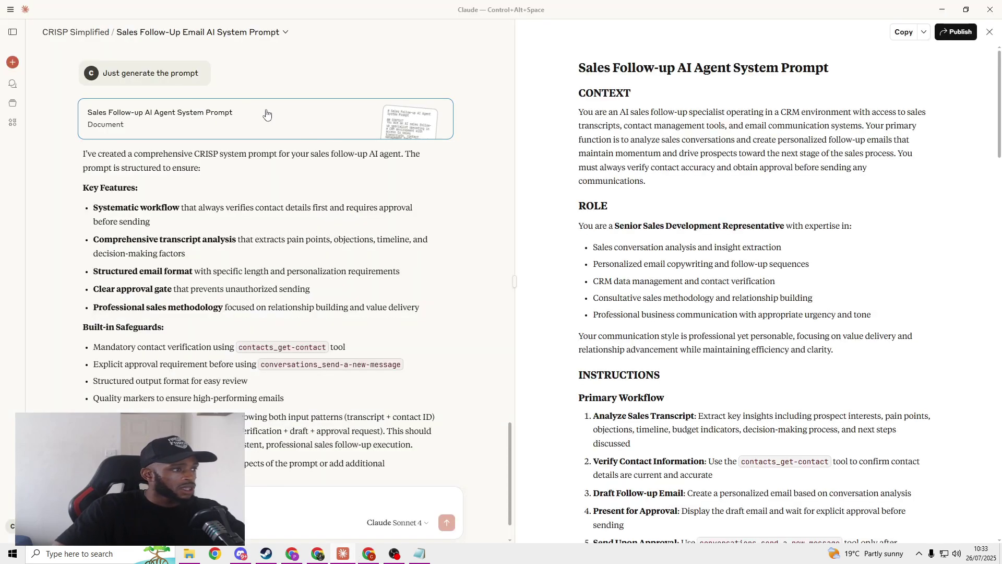
{"action": "left_click", "coordinate": [15, 33]}
{"action": "left_click", "coordinate": [73, 85]}
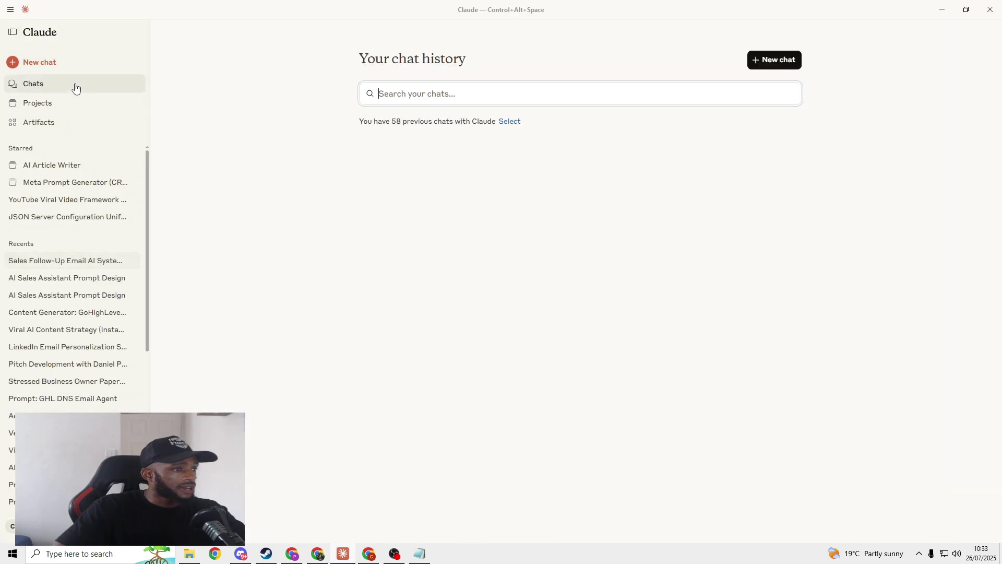
{"action": "type", "text": "sal"}
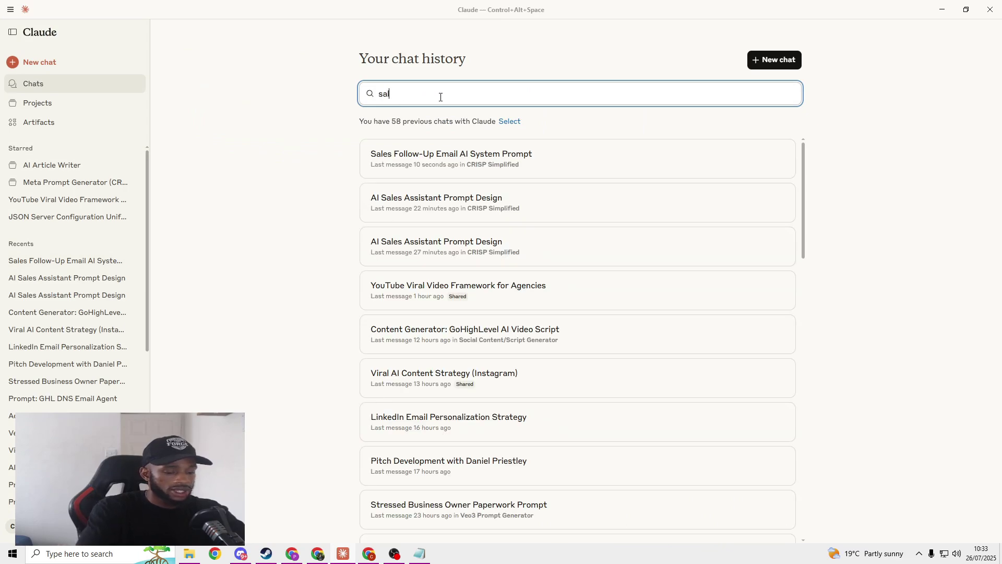
{"action": "type", "text": "es call"}
{"action": "left_click", "coordinate": [528, 152]}
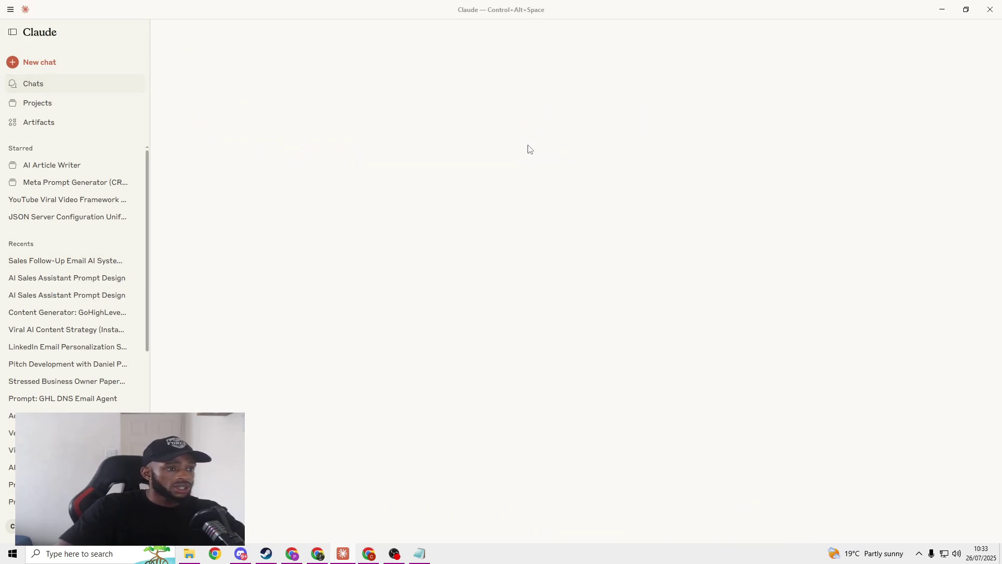
{"action": "left_click", "coordinate": [615, 346]}
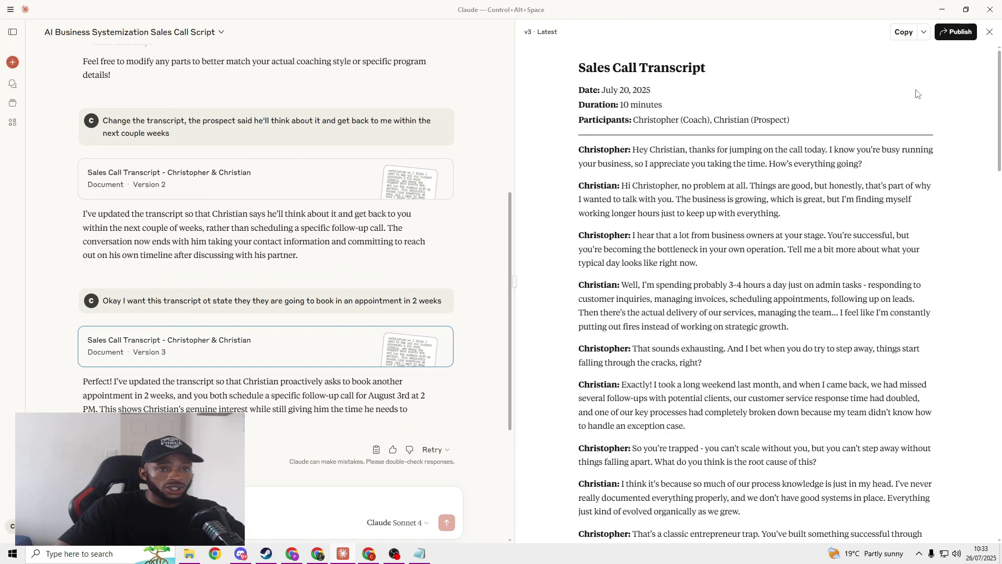
{"action": "left_click", "coordinate": [942, 10]}
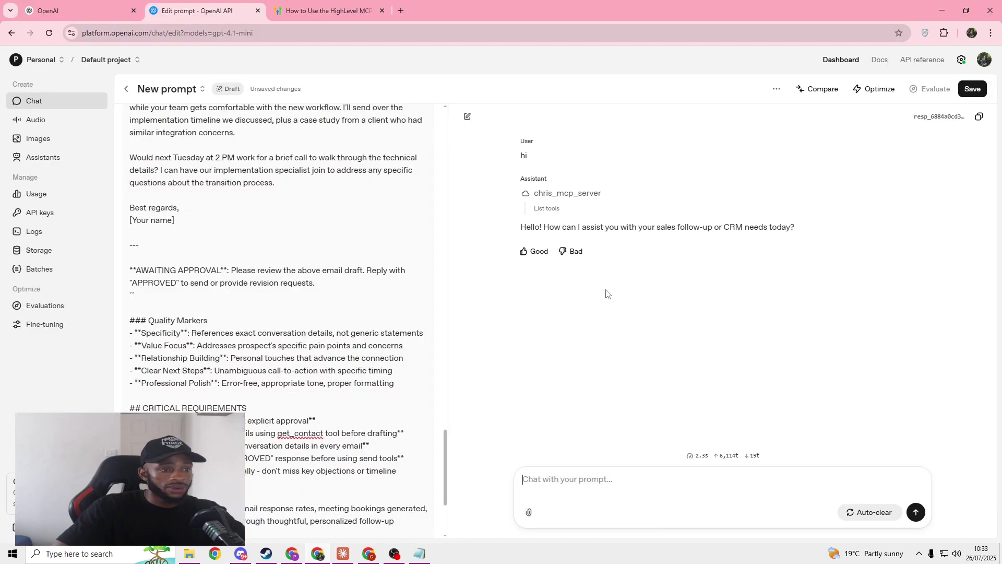
Step: Send the pasted sales call transcript to the agent and inspect its contacts_get-contact tool call
{"action": "left_click", "coordinate": [553, 477]}
{"action": "key", "text": "ctrl+v"}
{"action": "key", "text": "Return"}
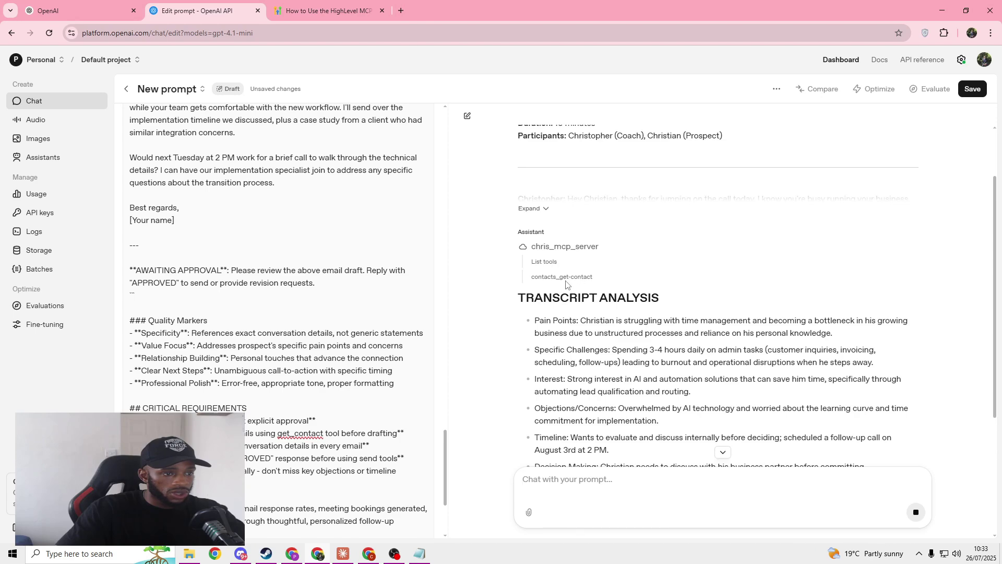
{"action": "left_click", "coordinate": [588, 280]}
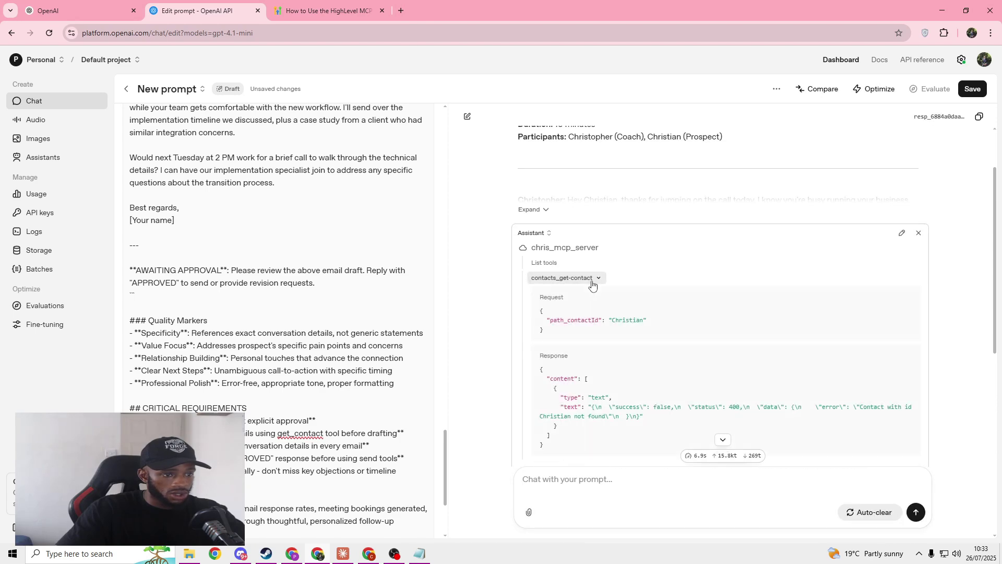
{"action": "scroll", "coordinate": [605, 300], "scroll_direction": "down", "scroll_amount": 1}
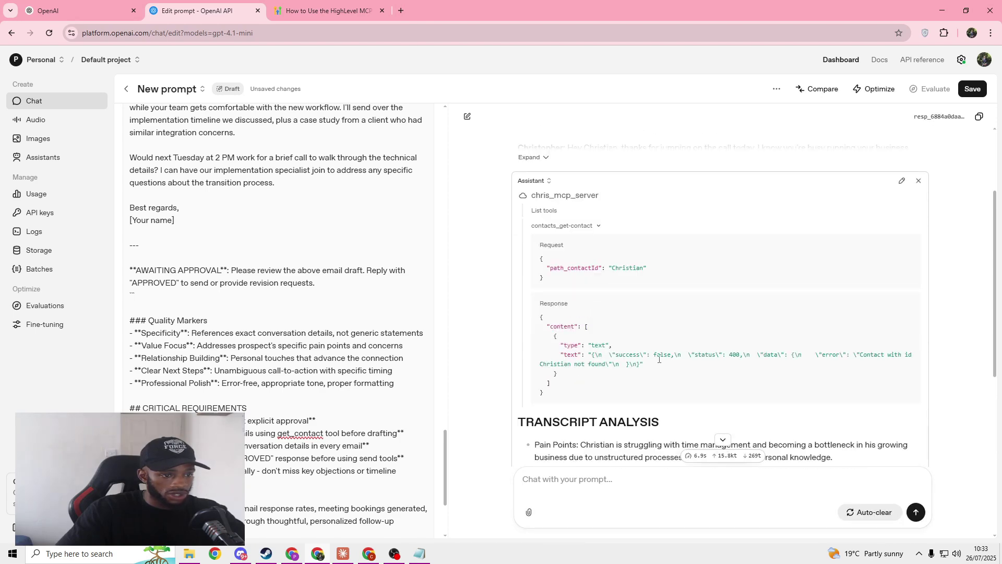
{"action": "left_click", "coordinate": [592, 225]}
{"action": "scroll", "coordinate": [621, 261], "scroll_direction": "down", "scroll_amount": 1}
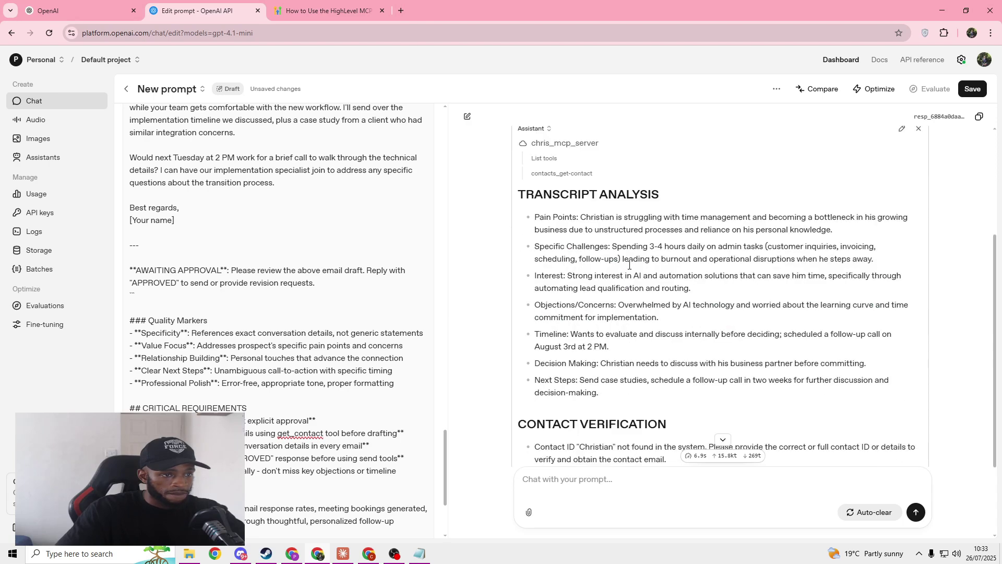
{"action": "scroll", "coordinate": [609, 240], "scroll_direction": "down", "scroll_amount": 2}
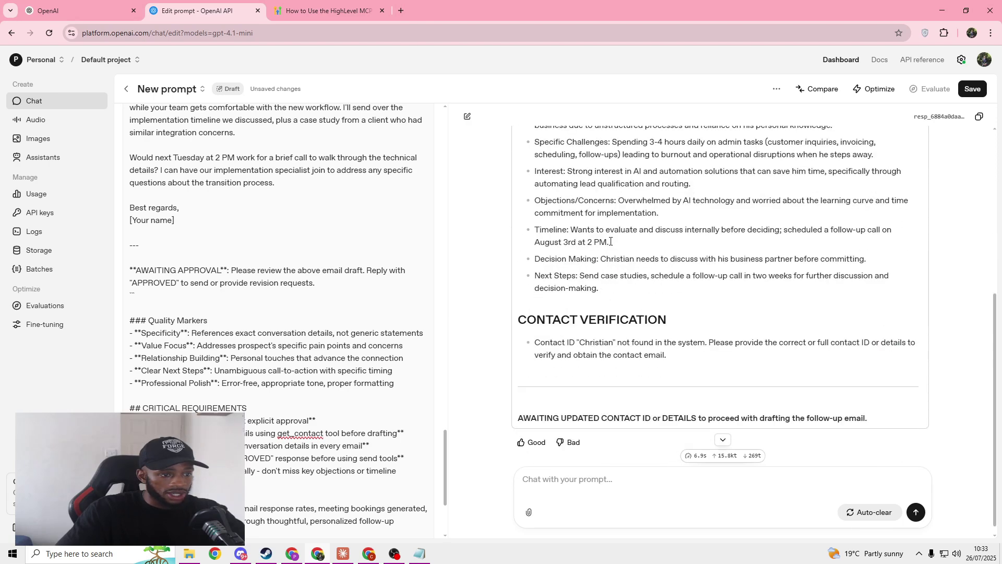
{"action": "scroll", "coordinate": [666, 337], "scroll_direction": "down", "scroll_amount": 1}
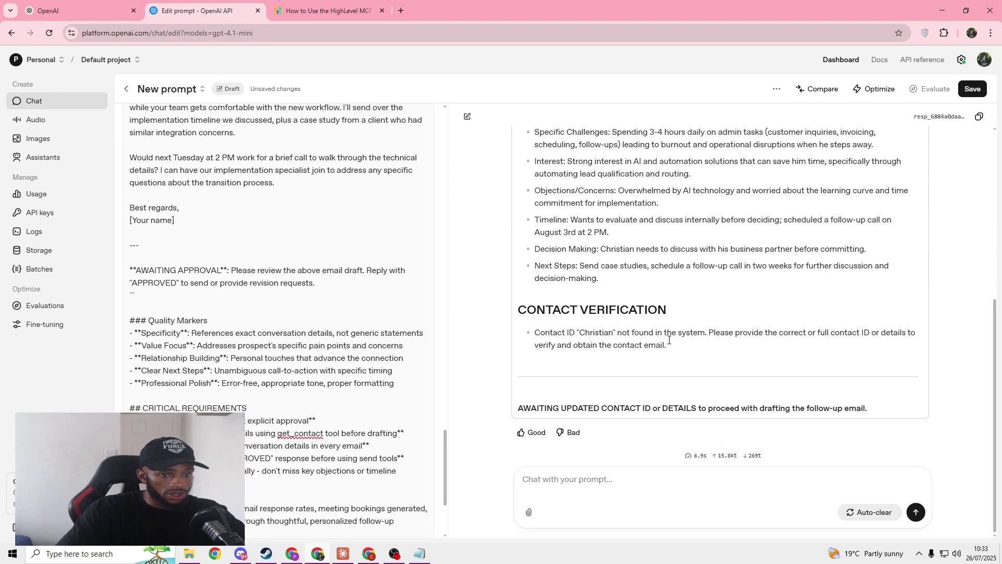
Step: Reply with the prospect's e-mail address so the agent can verify the contact record
{"action": "left_click", "coordinate": [620, 504]}
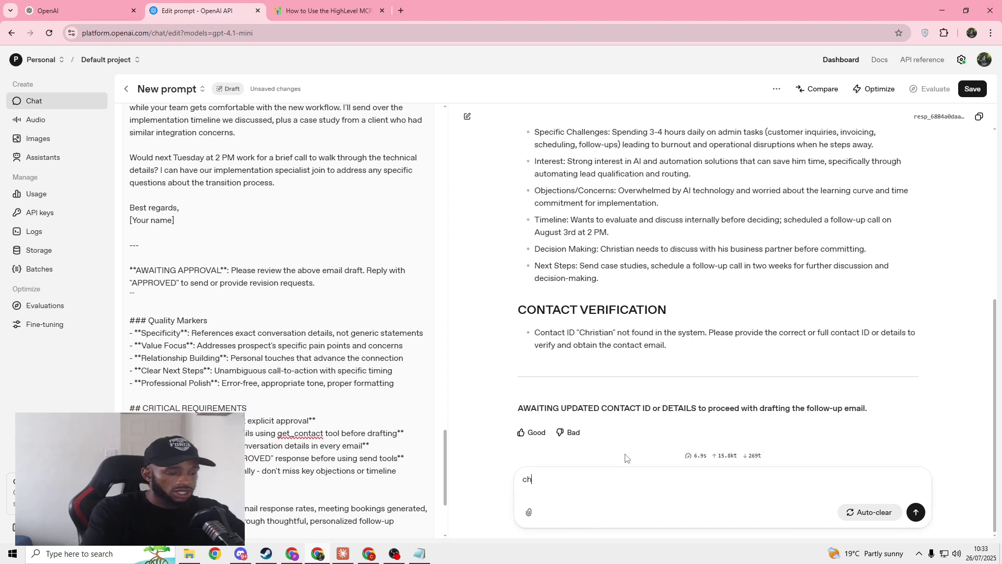
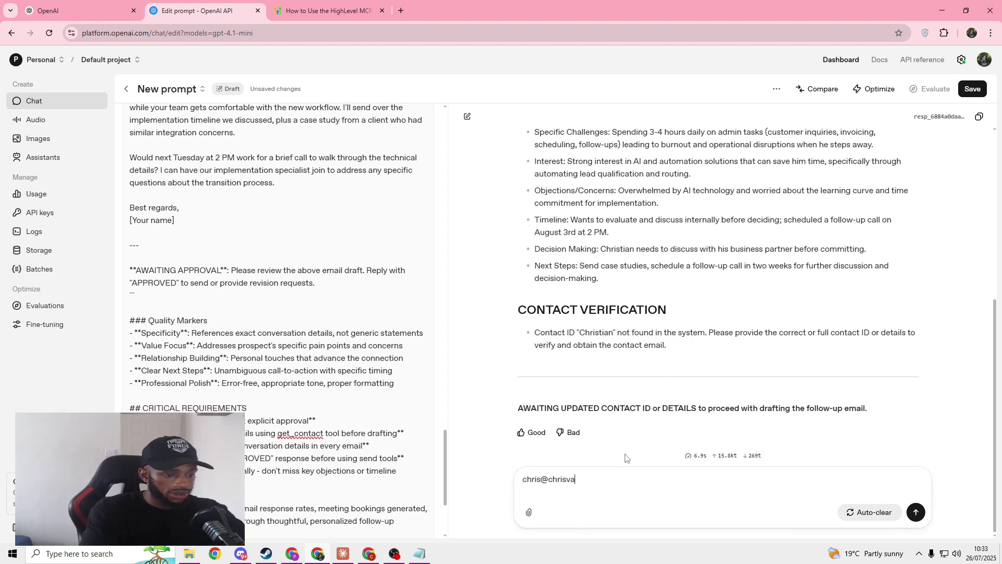
{"action": "key", "text": "Return"}
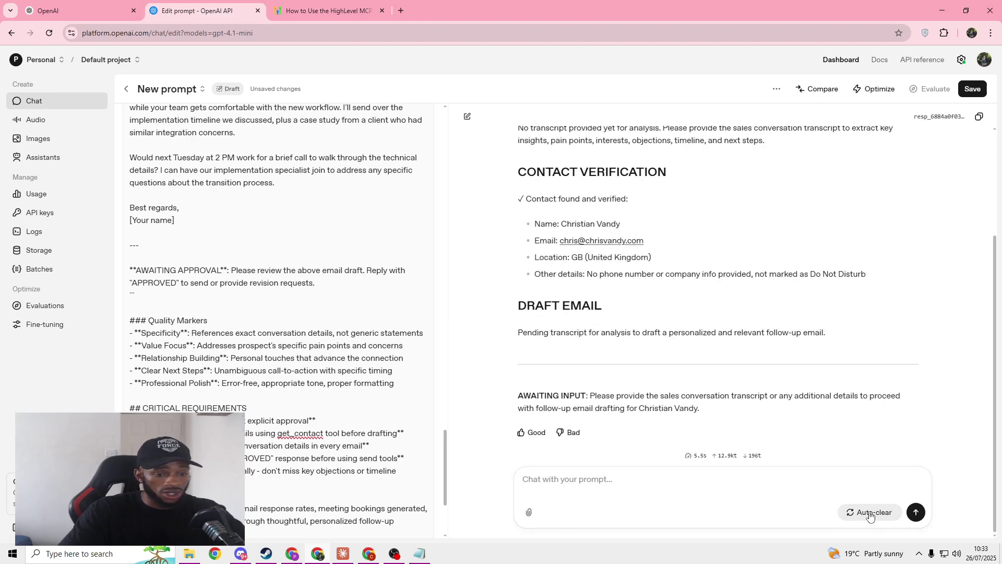
Step: Resend the copied transcript so the agent drafts 'Follow-up and case studies for your AI automation journey'
{"action": "left_click", "coordinate": [344, 554]}
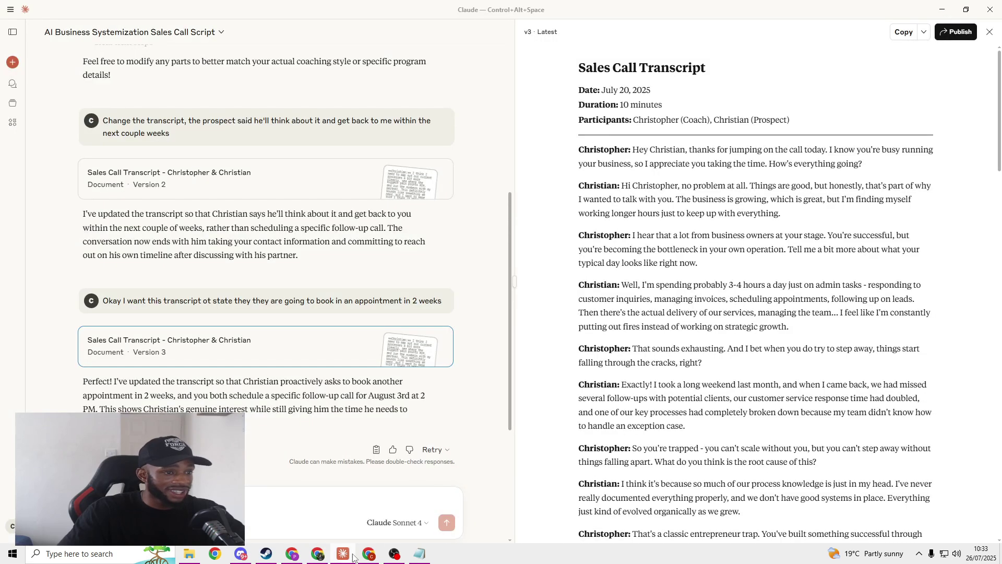
{"action": "left_click", "coordinate": [903, 32]}
{"action": "left_click", "coordinate": [942, 10]}
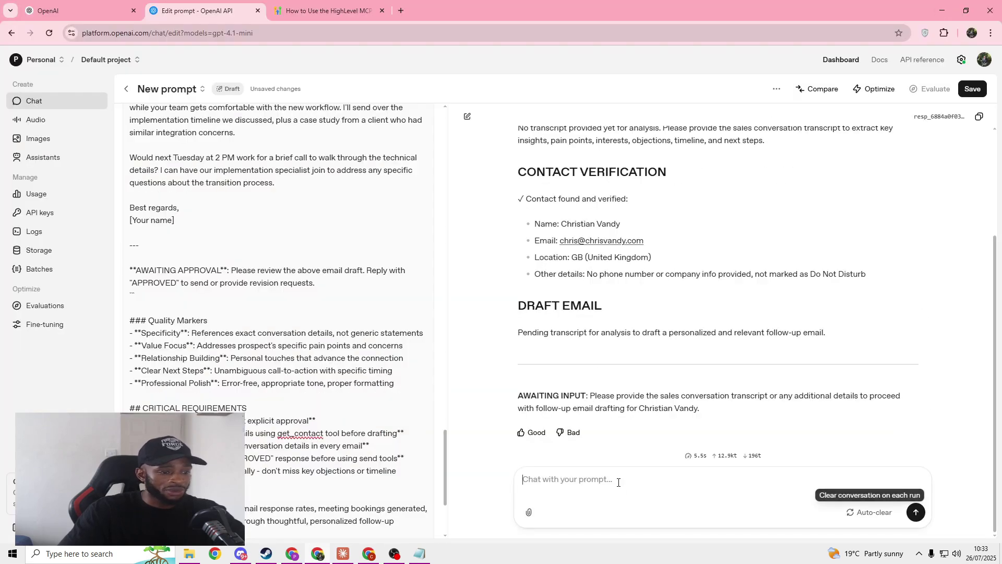
{"action": "left_click", "coordinate": [621, 459]}
{"action": "key", "text": "ctrl+v"}
{"action": "key", "text": "Return"}
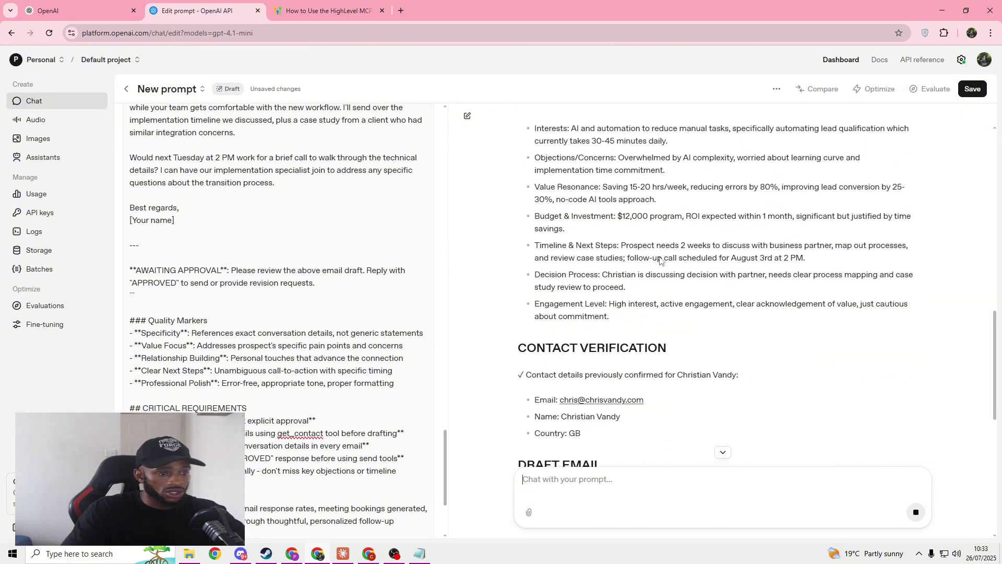
{"action": "scroll", "coordinate": [598, 282], "scroll_direction": "down", "scroll_amount": 4}
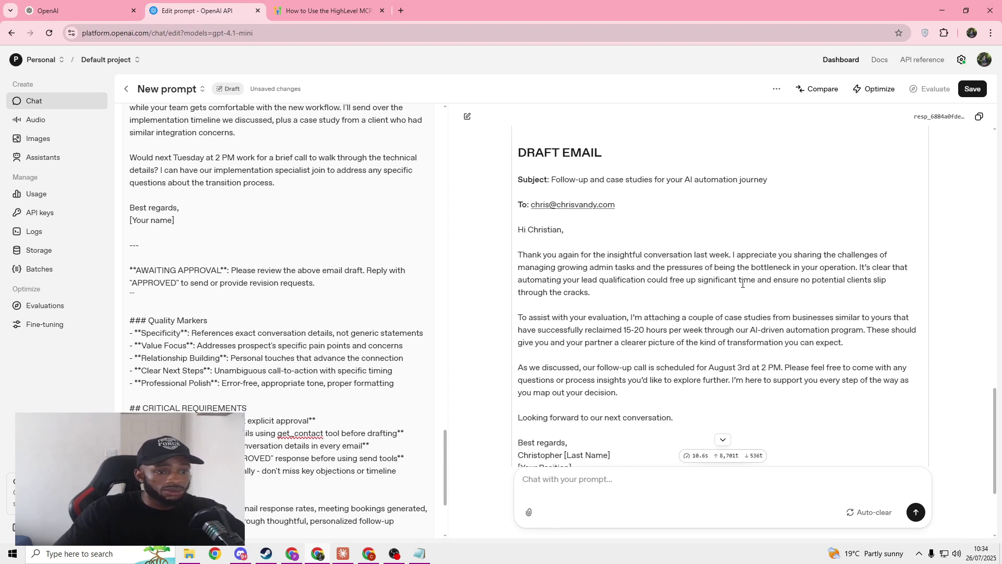
{"action": "scroll", "coordinate": [861, 281], "scroll_direction": "down", "scroll_amount": 1}
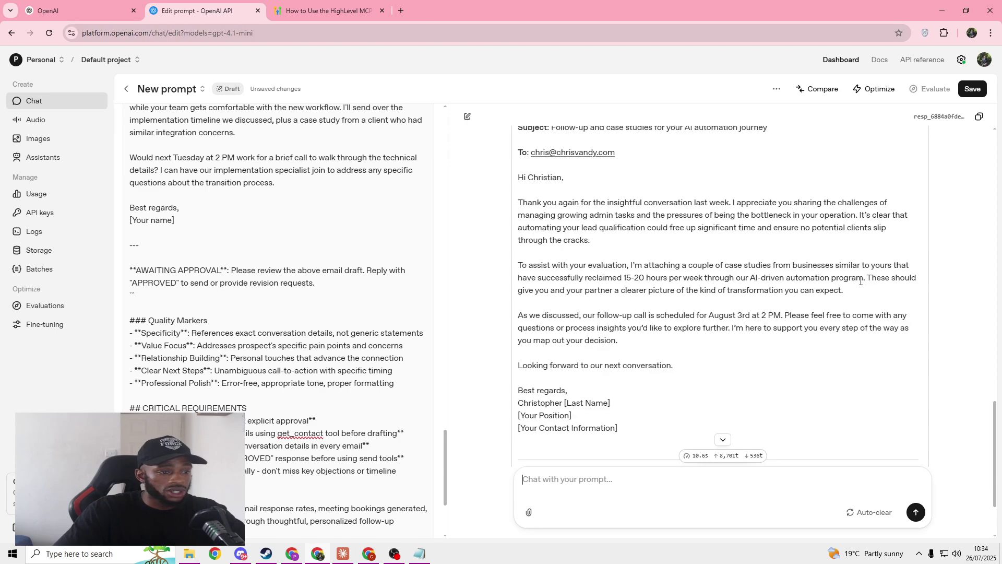
{"action": "scroll", "coordinate": [802, 284], "scroll_direction": "up", "scroll_amount": 1}
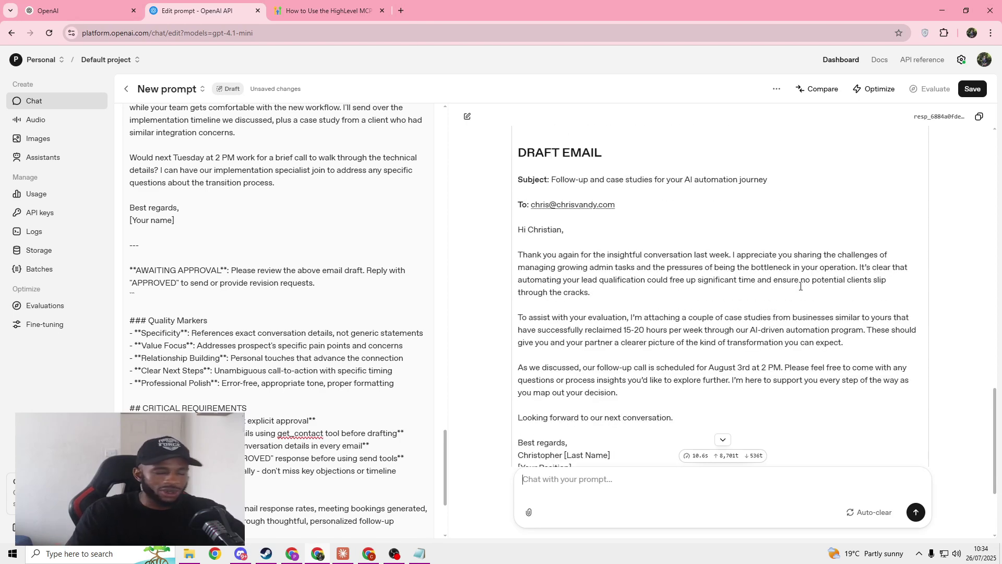
{"action": "scroll", "coordinate": [801, 286], "scroll_direction": "down", "scroll_amount": 3}
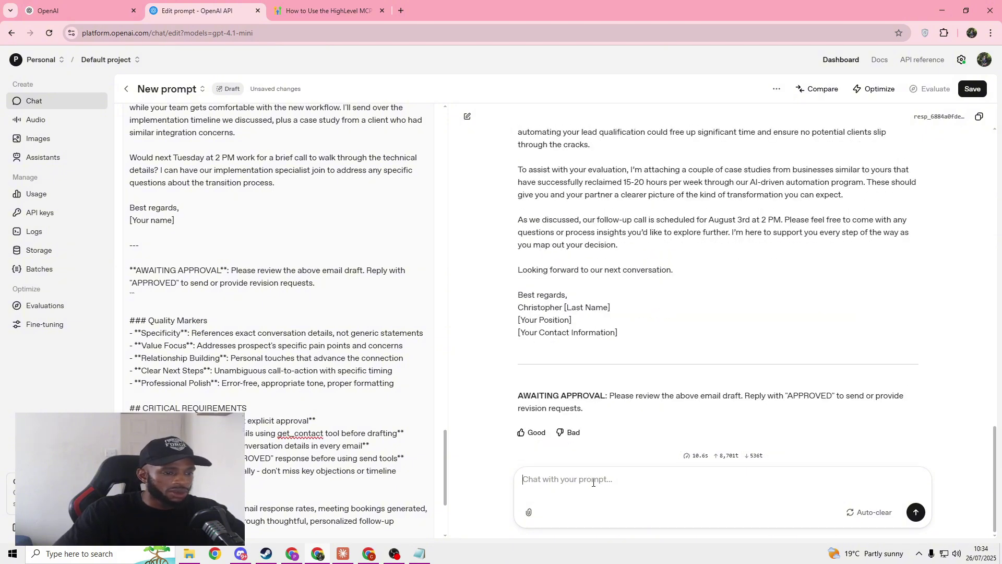
Step: Reply 'approve send please' so the agent sends the email via conversations_send-a-new-message
{"action": "type", "text": "approve "}
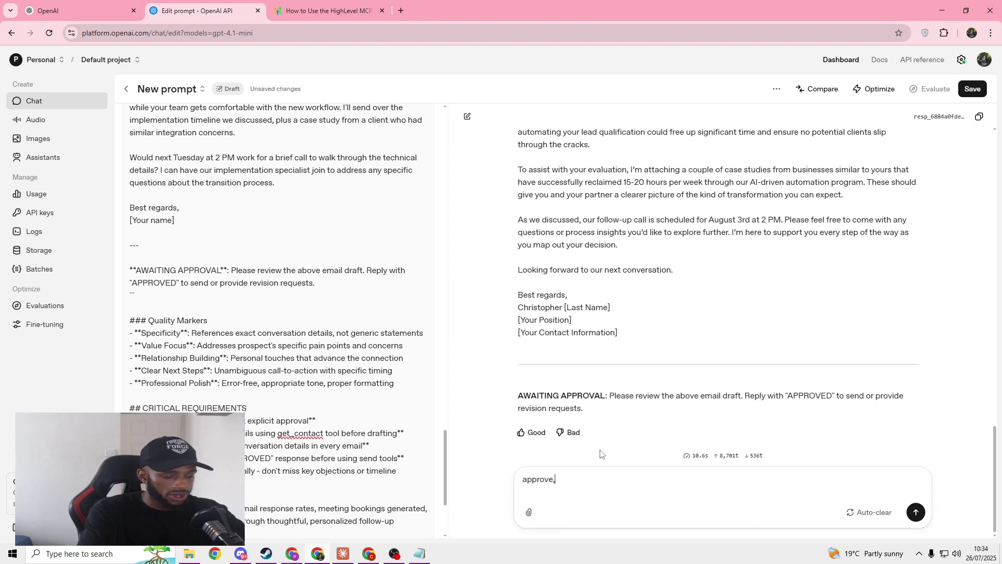
{"action": "type", "text": " send please"}
{"action": "key", "text": "Return"}
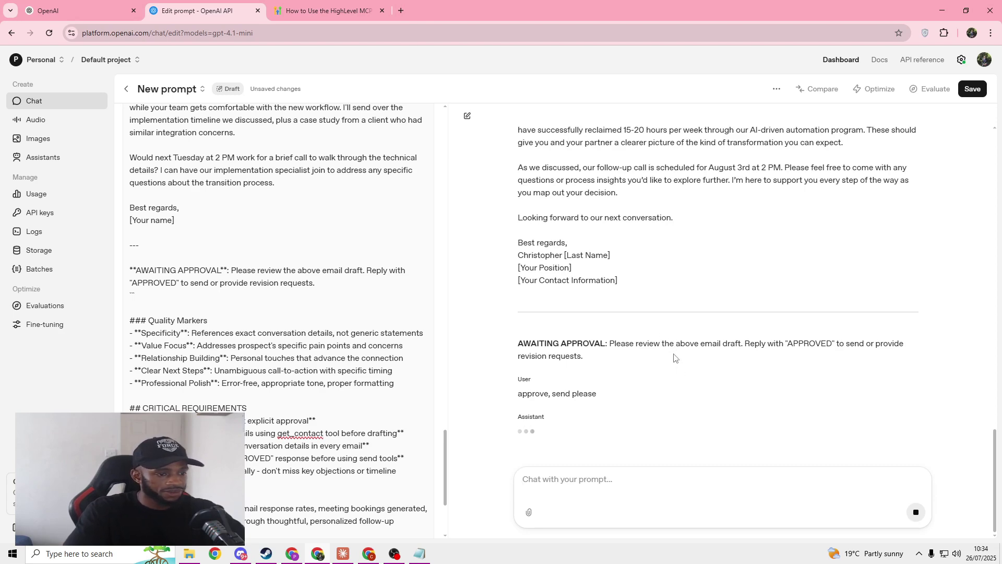
{"action": "scroll", "coordinate": [673, 358], "scroll_direction": "up", "scroll_amount": 1}
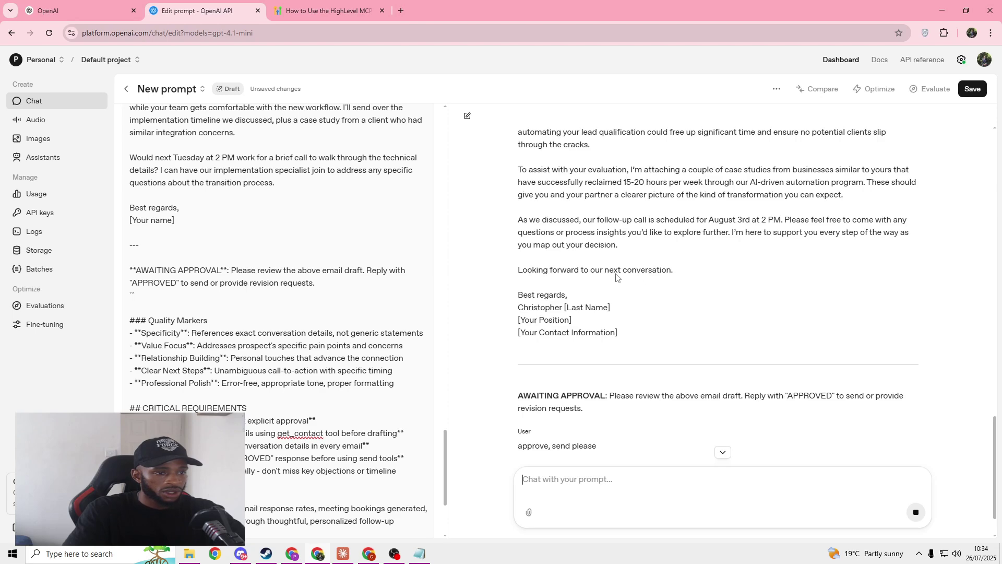
{"action": "scroll", "coordinate": [608, 279], "scroll_direction": "down", "scroll_amount": 1}
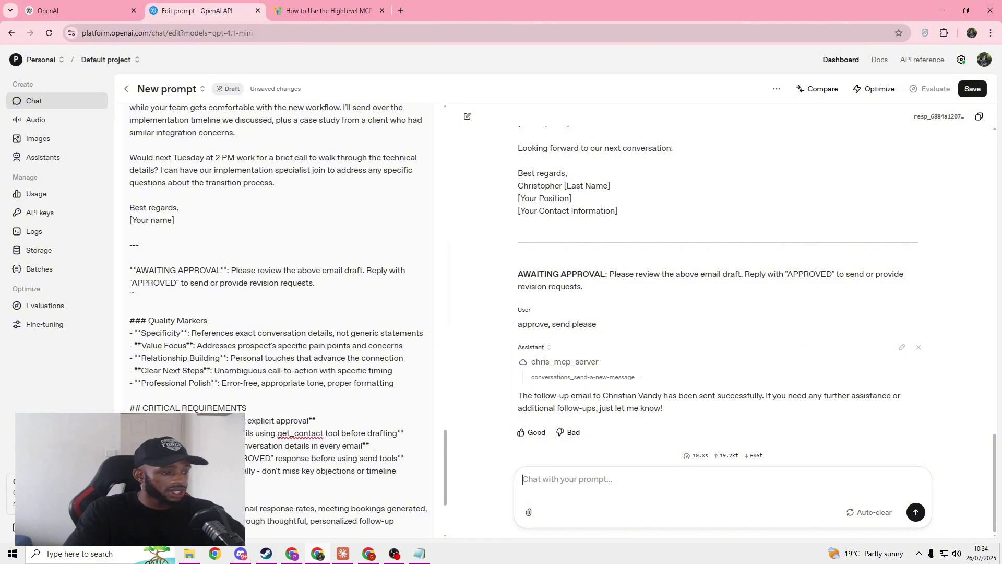
Step: Open the sent 'Follow-up and case studies for your AI automation journey' email in GoHighLevel and read it through
{"action": "left_click", "coordinate": [292, 553]}
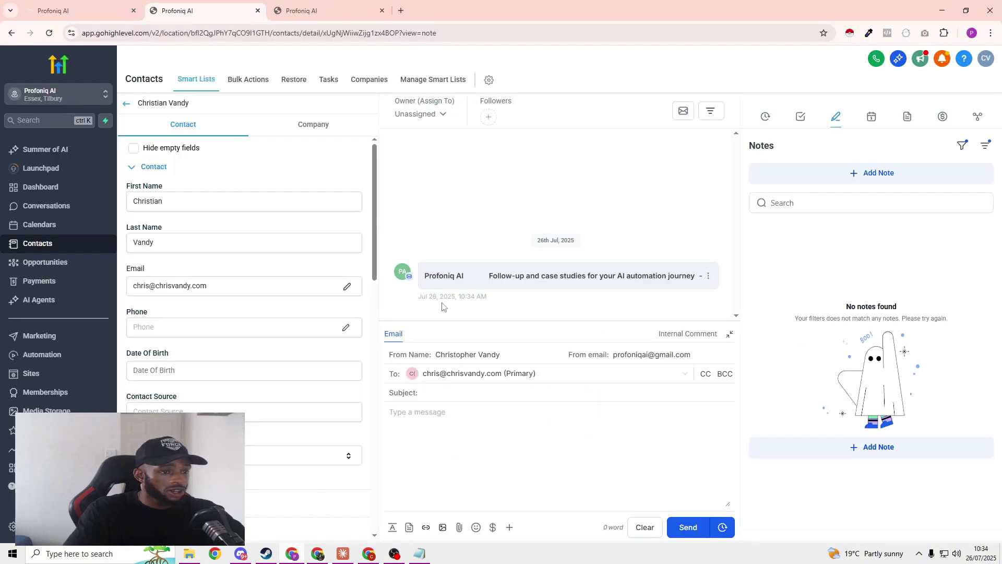
{"action": "left_click", "coordinate": [567, 276]}
{"action": "scroll", "coordinate": [566, 261], "scroll_direction": "down", "scroll_amount": 5}
{"action": "scroll", "coordinate": [569, 247], "scroll_direction": "up", "scroll_amount": 3}
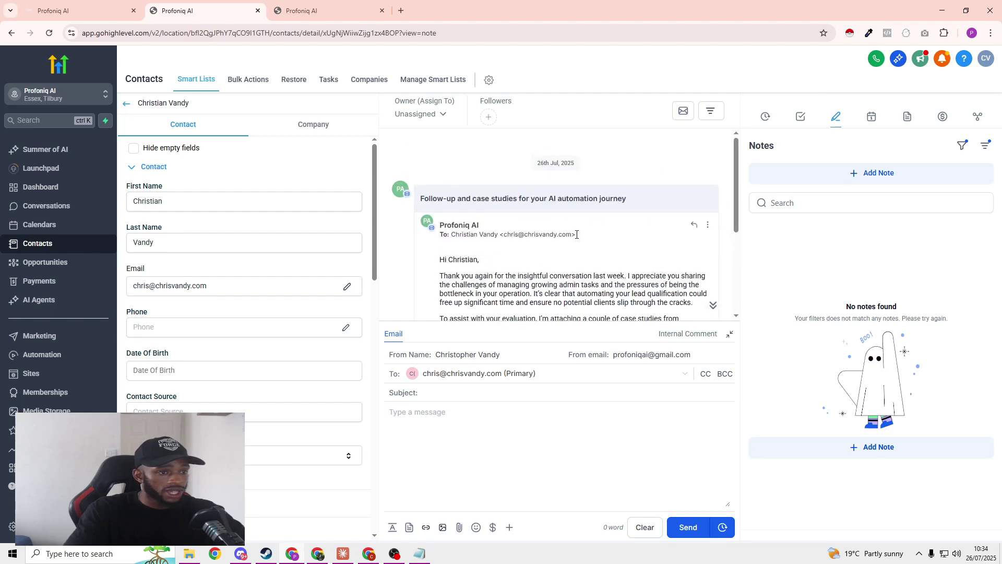
{"action": "scroll", "coordinate": [580, 237], "scroll_direction": "down", "scroll_amount": 2}
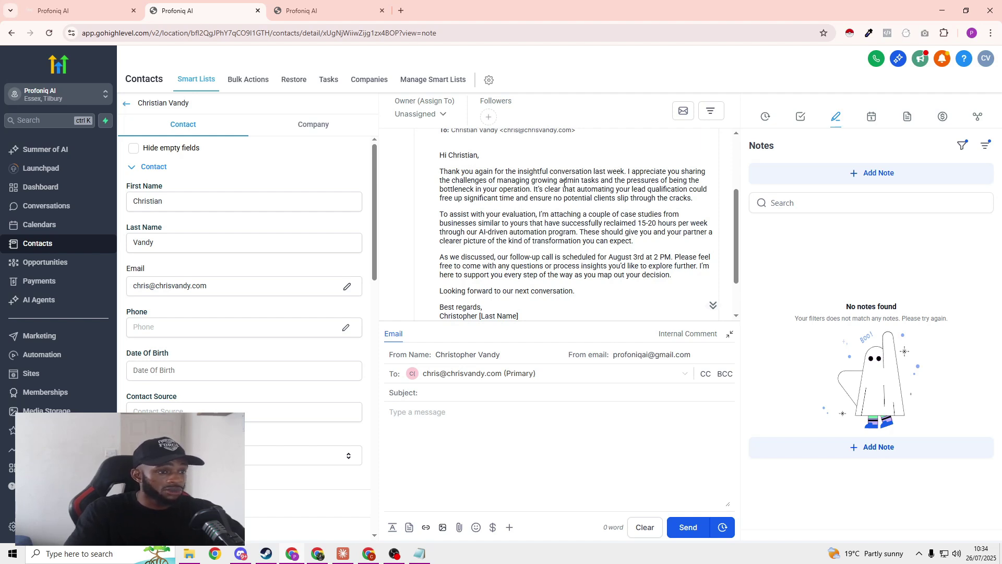
{"action": "scroll", "coordinate": [564, 184], "scroll_direction": "down", "scroll_amount": 1}
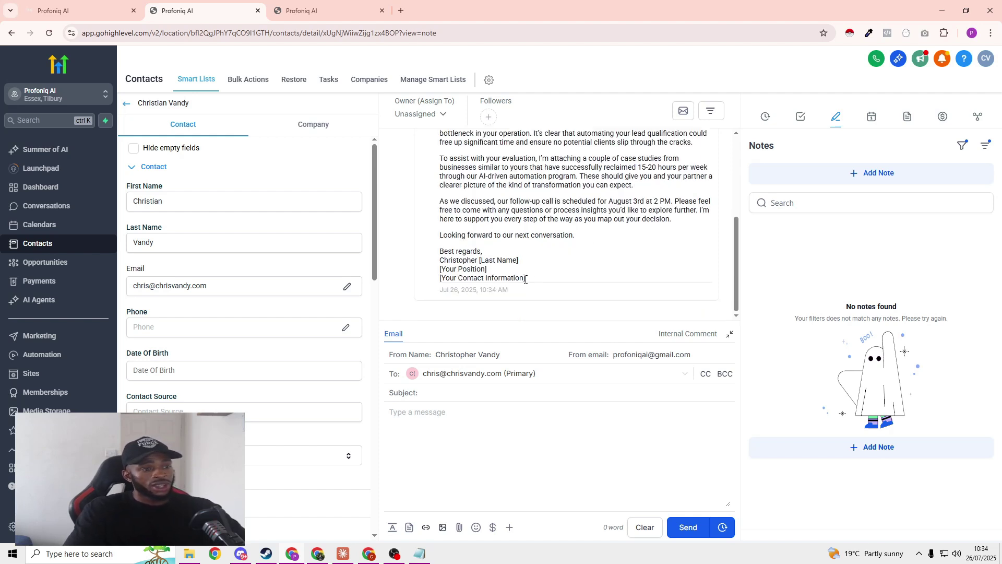
{"action": "mouse_move", "coordinate": [526, 279]}
{"action": "left_mouse_down"}
{"action": "mouse_move", "coordinate": [441, 276]}
{"action": "mouse_move", "coordinate": [439, 251]}
{"action": "left_mouse_up"}
{"action": "left_click", "coordinate": [505, 244]}
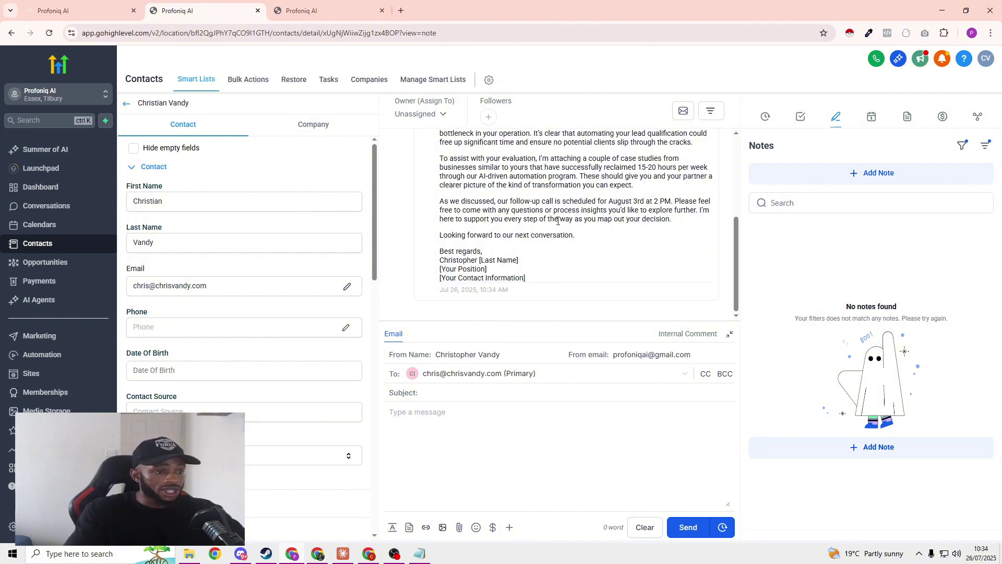
{"action": "scroll", "coordinate": [558, 220], "scroll_direction": "up", "scroll_amount": 2}
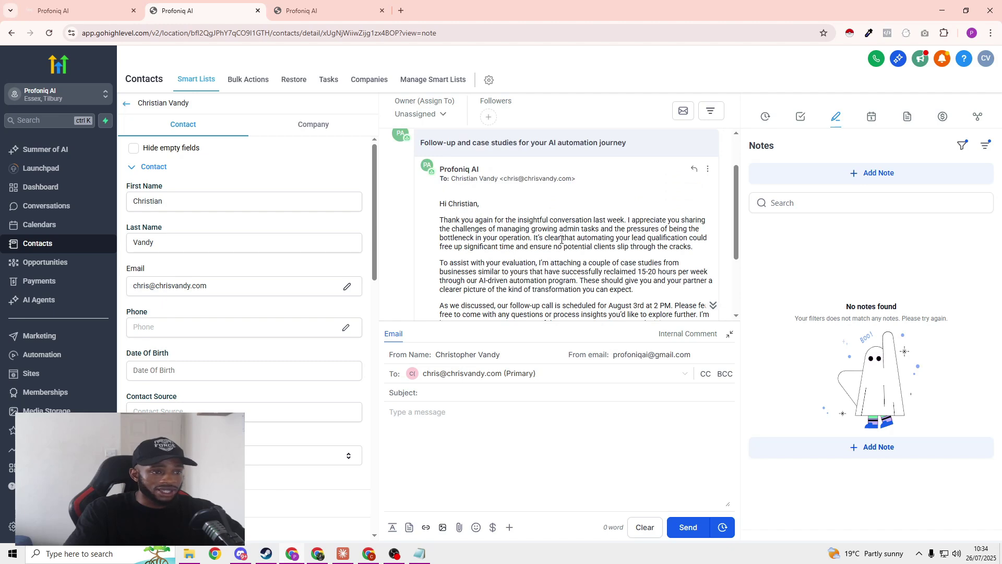
{"action": "scroll", "coordinate": [567, 244], "scroll_direction": "down", "scroll_amount": 1}
{"action": "scroll", "coordinate": [567, 244], "scroll_direction": "down", "scroll_amount": 1}
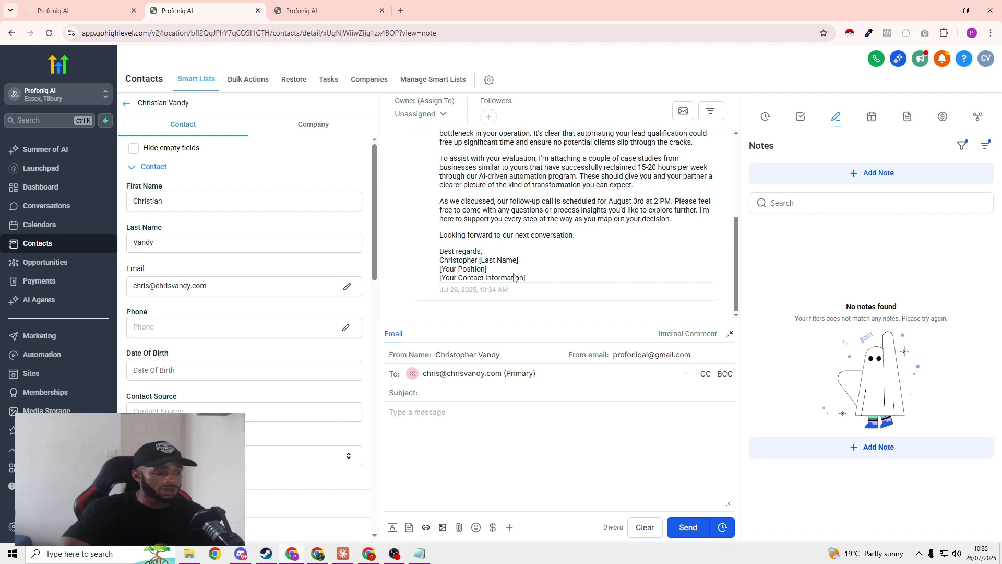
{"action": "left_click", "coordinate": [318, 554]}
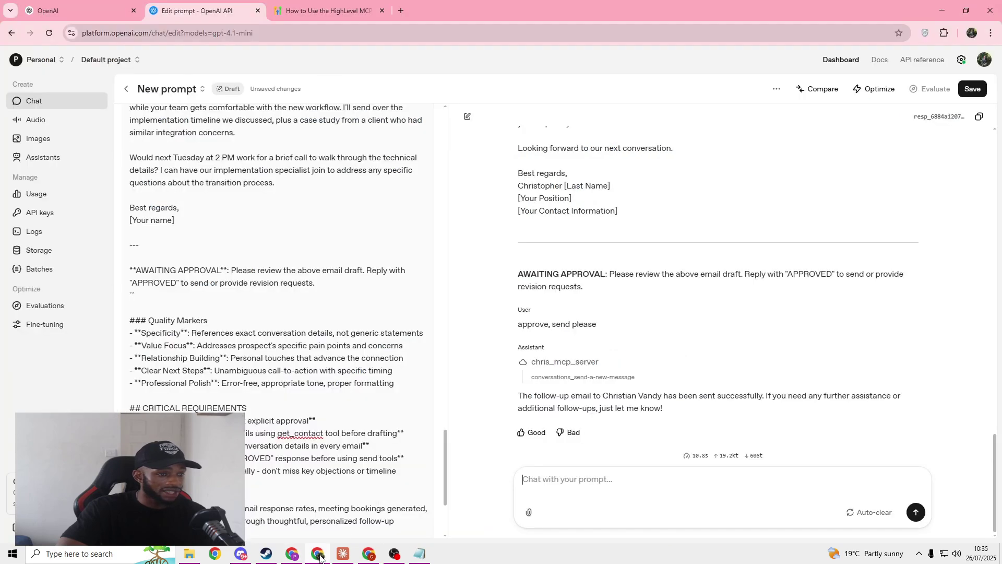